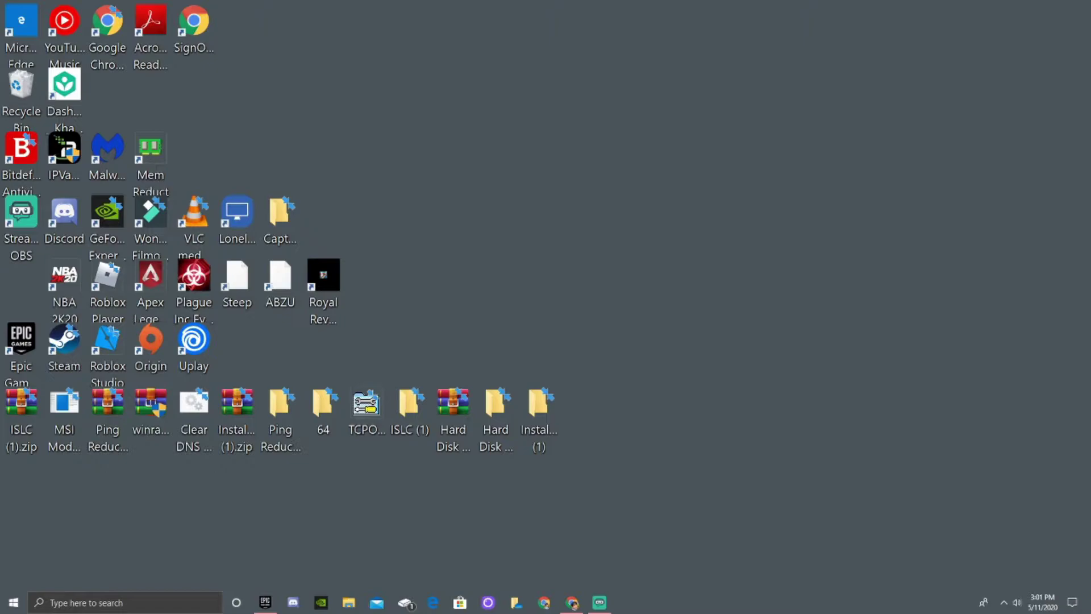
Step: Open the Control Panel and set its view to large icons
left_click(14, 602)
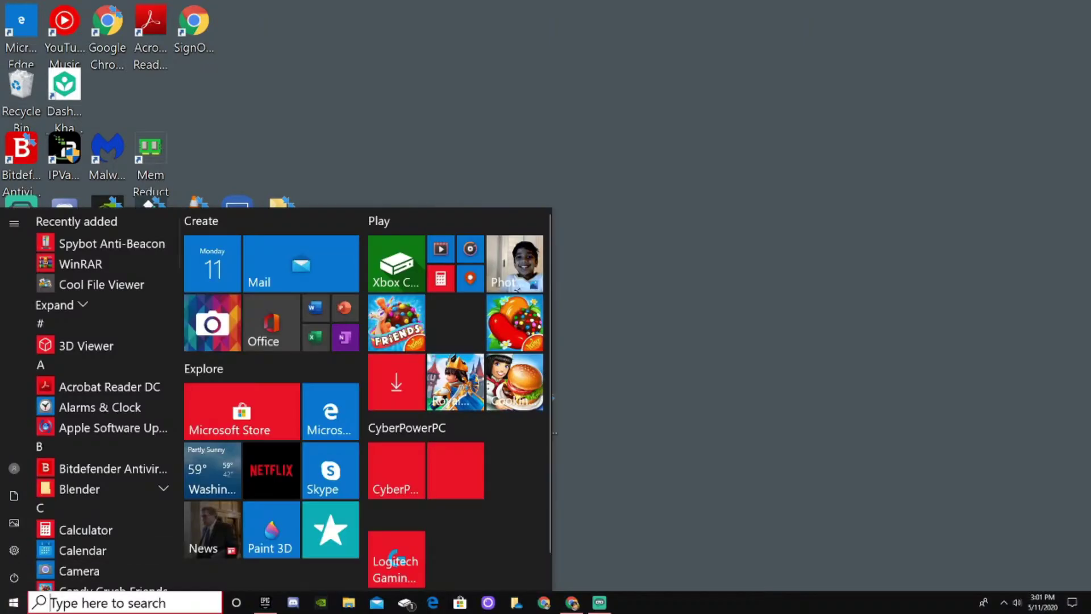
left_click(14, 603)
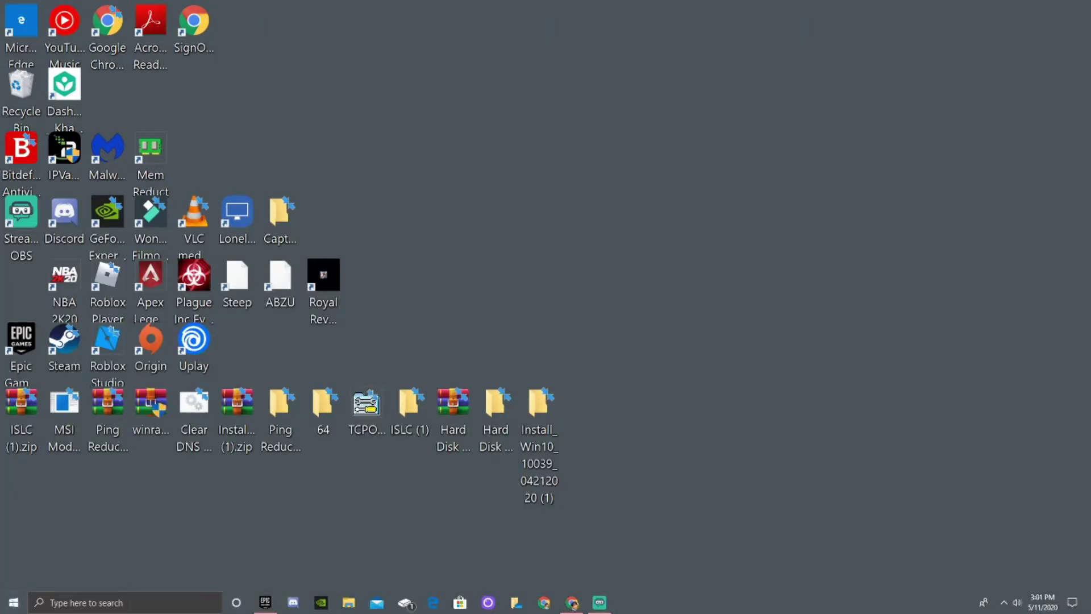
left_click(14, 602)
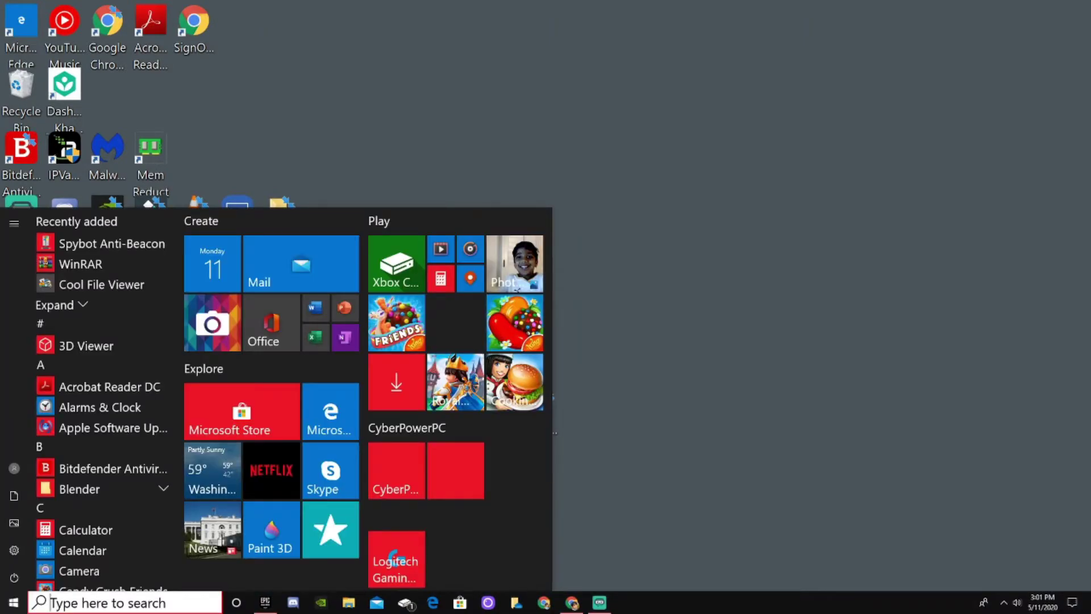
type("contro")
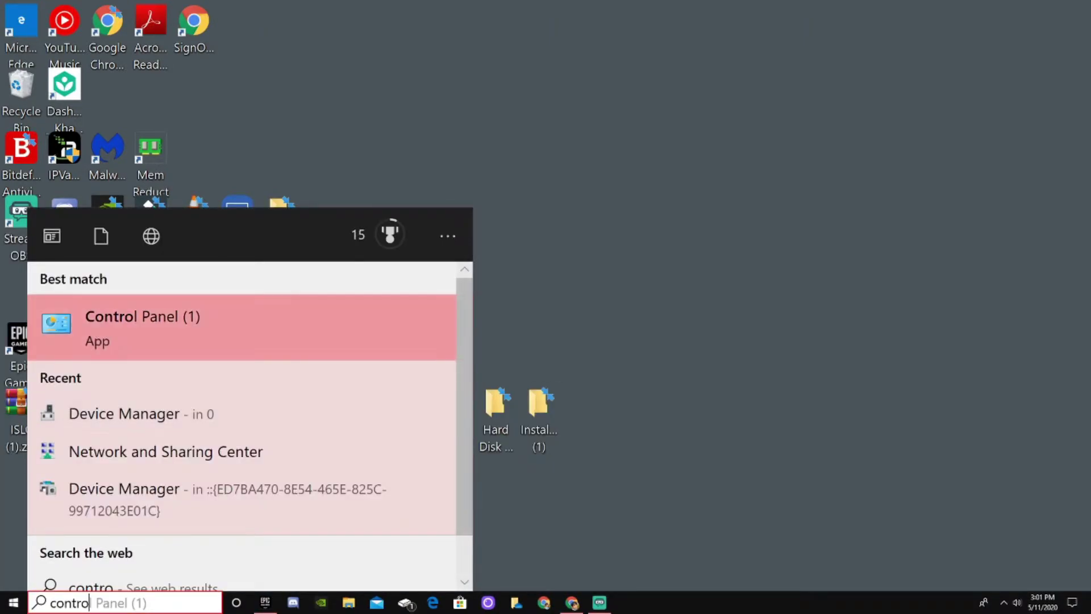
key("Return")
left_click(843, 67)
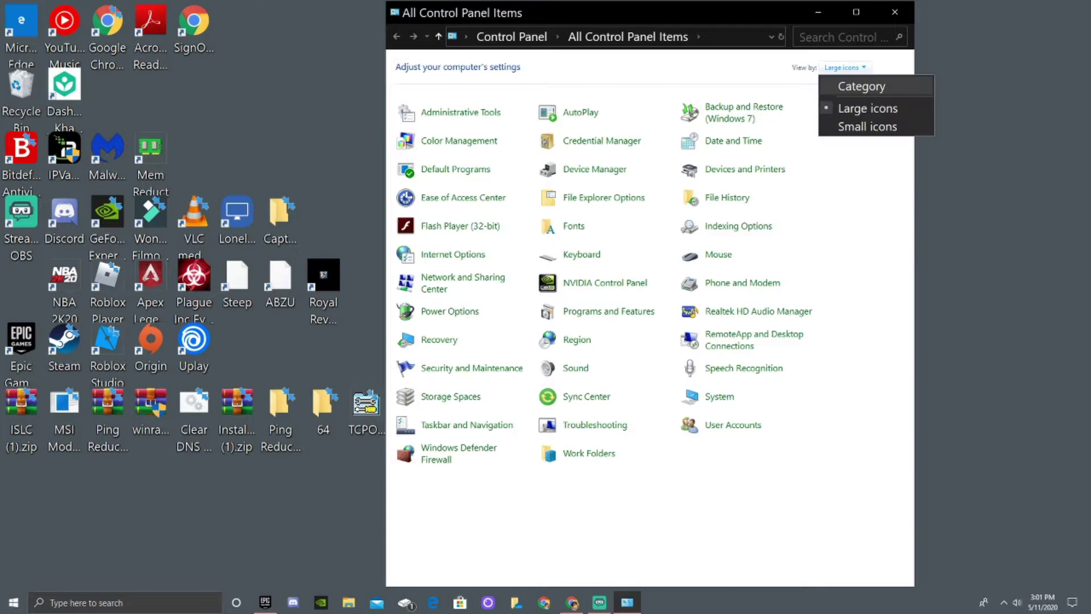
left_click(861, 87)
left_click(822, 67)
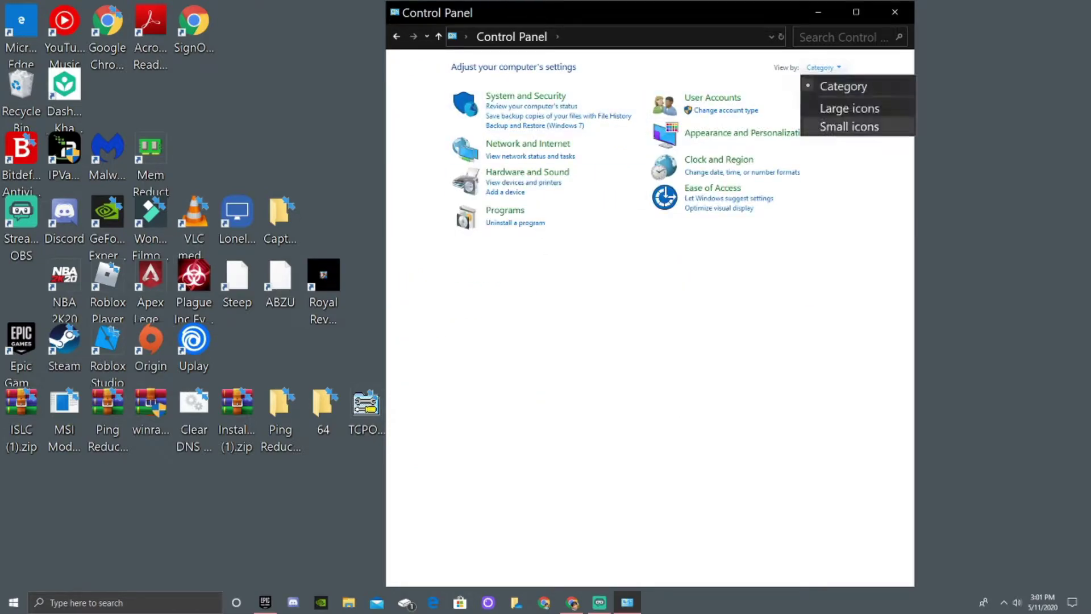
left_click(850, 108)
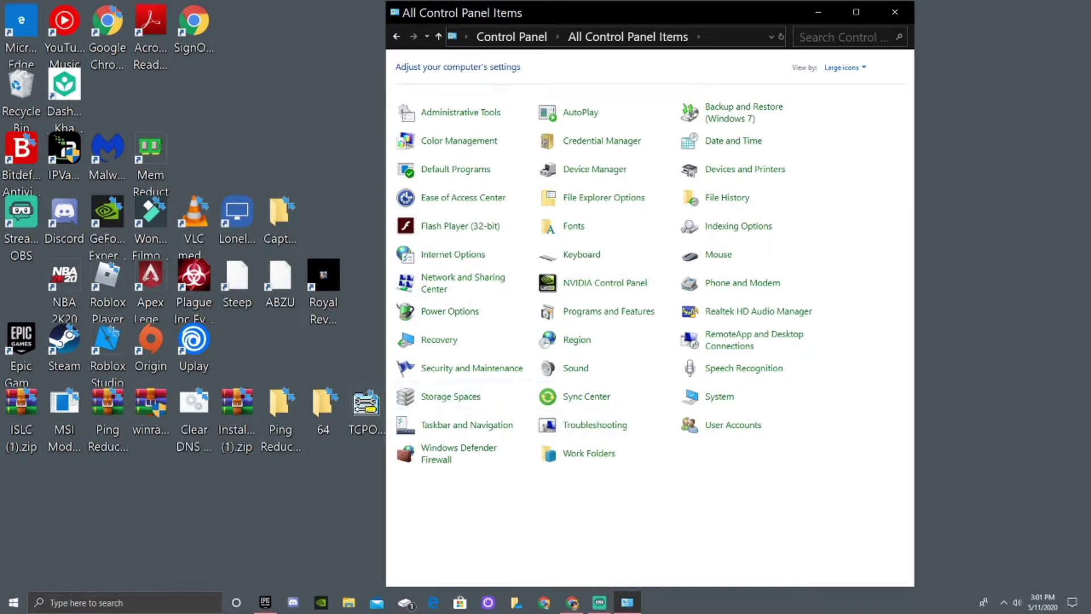
Step: Open the properties of the active Wi-Fi connection from the Network and Sharing Center
left_click(463, 279)
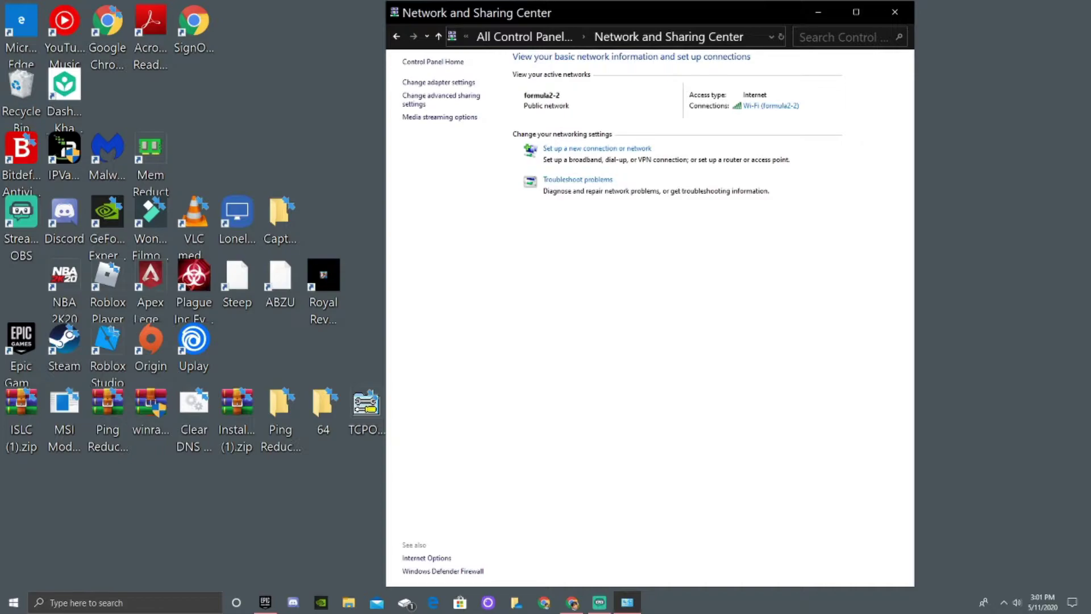
left_click(771, 105)
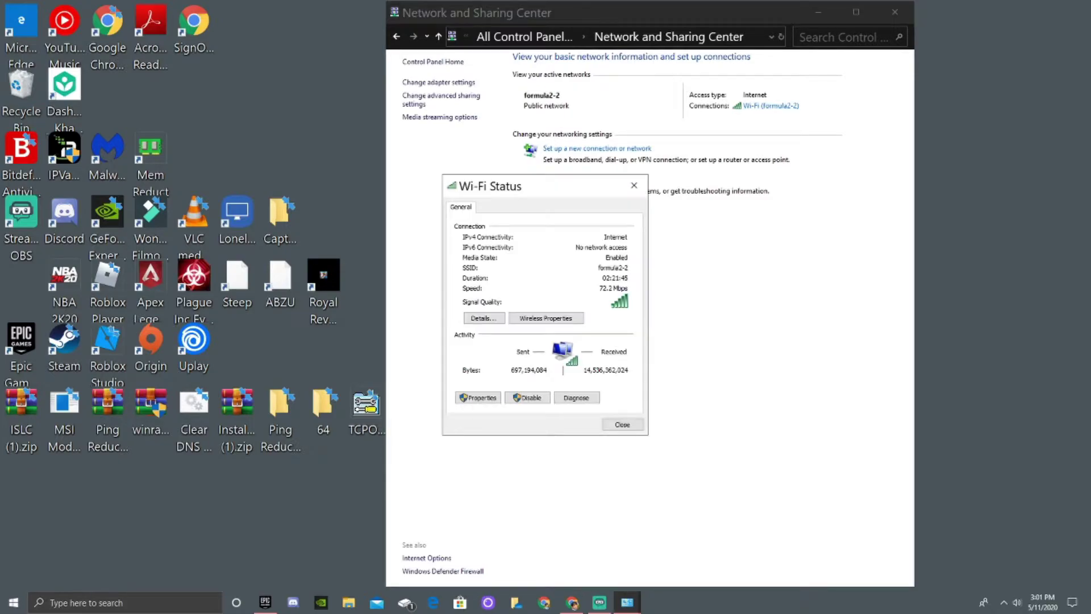
left_click_drag(491, 181, 542, 100)
left_click_drag(546, 98, 533, 120)
left_click_drag(540, 122, 580, 147)
left_click(514, 362)
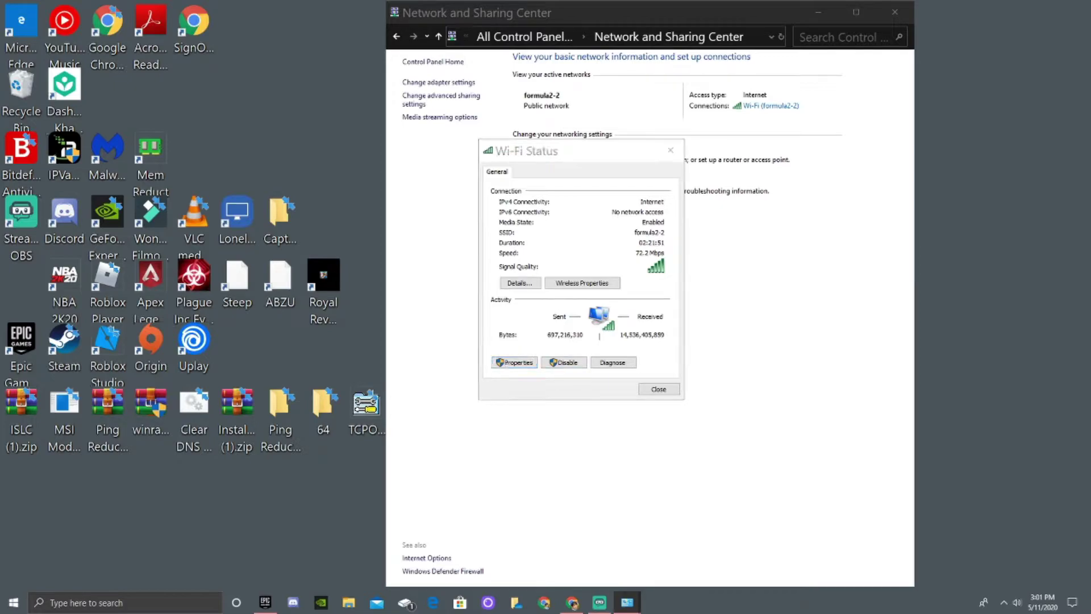
left_click_drag(591, 161, 592, 102)
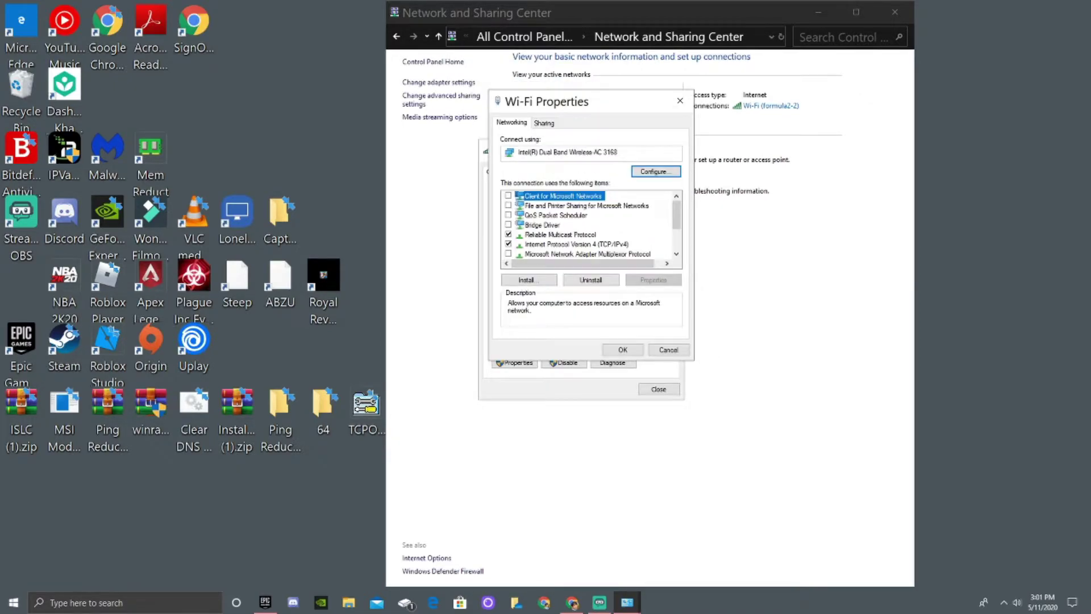
Step: Examine which clients, services and protocols are enabled in the Wi-Fi connection's item list
scroll(588, 225, "down", 2)
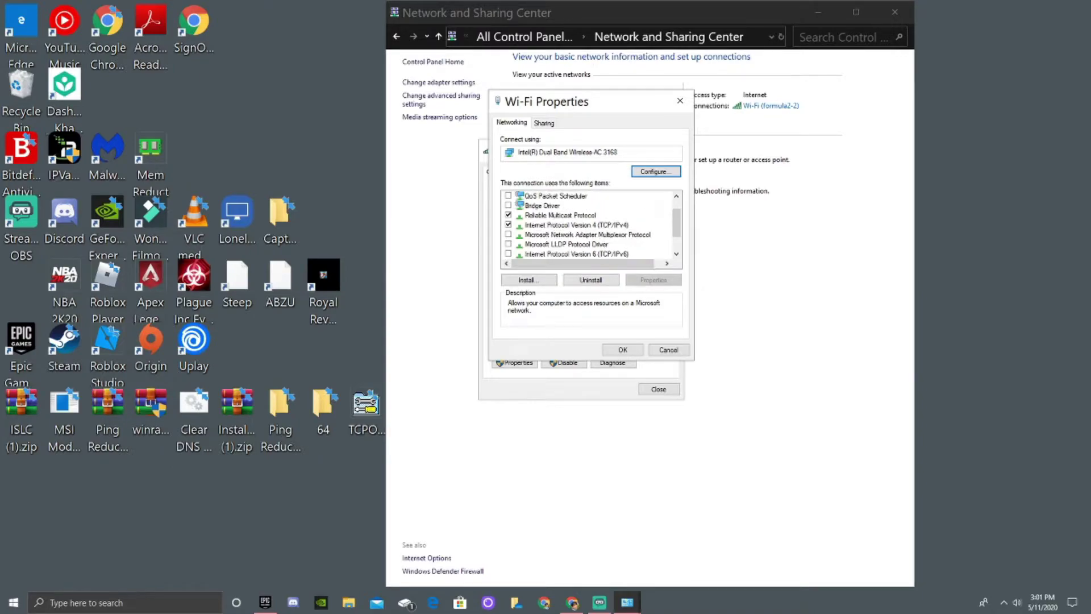
scroll(588, 224, "up", 1)
scroll(588, 225, "down", 1)
scroll(589, 224, "up", 1)
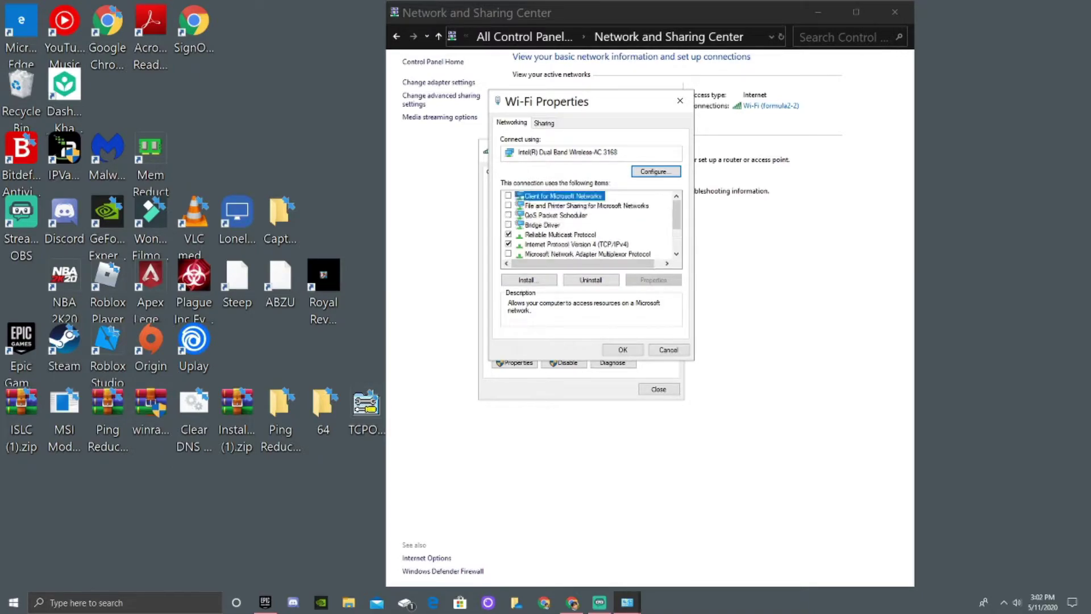
scroll(588, 225, "down", 2)
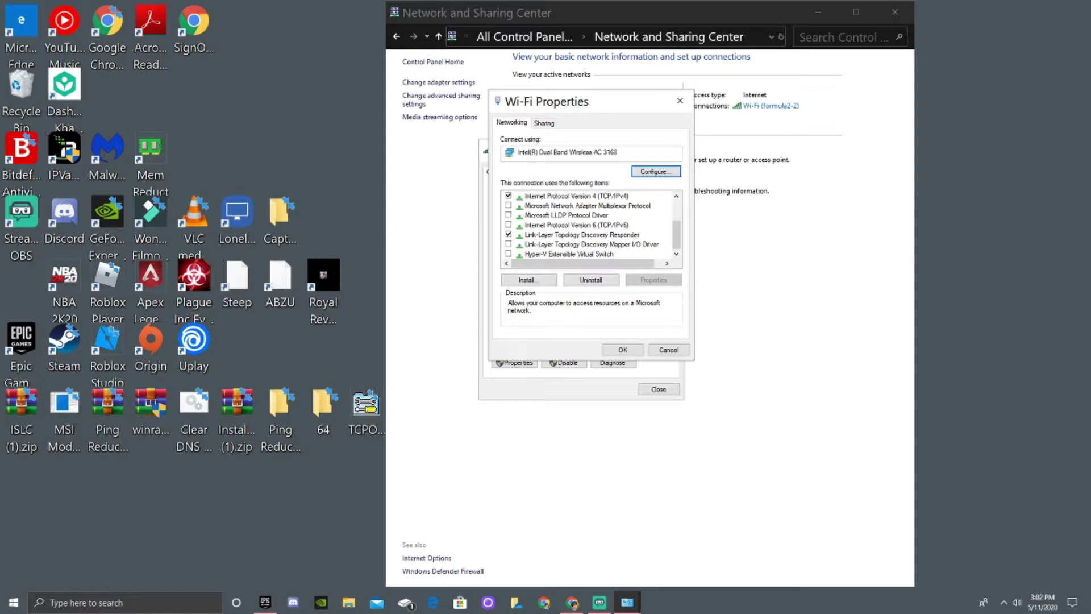
scroll(588, 224, "up", 2)
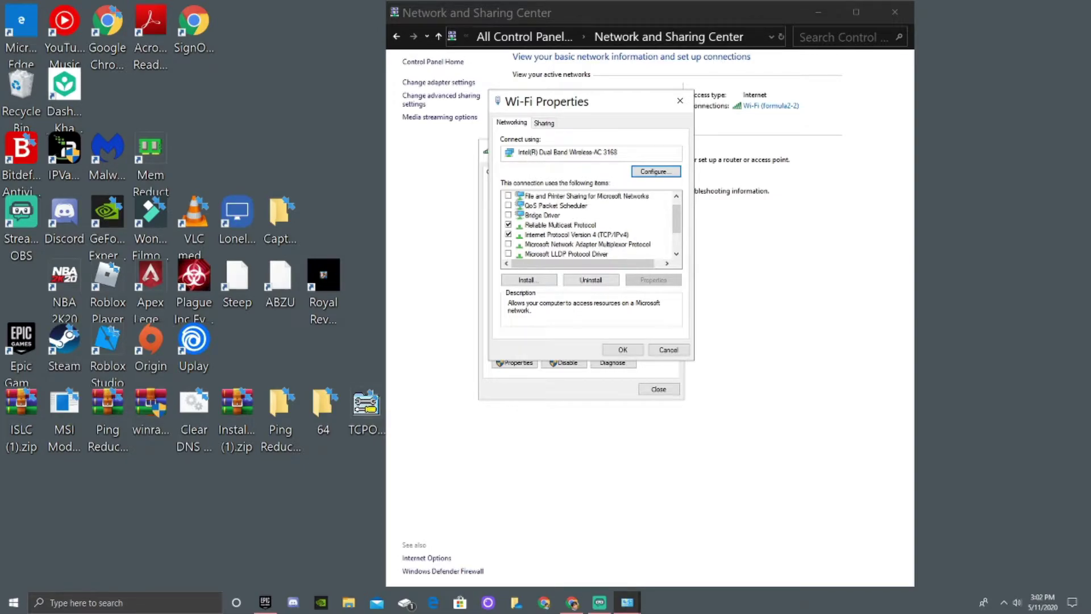
scroll(588, 224, "up", 1)
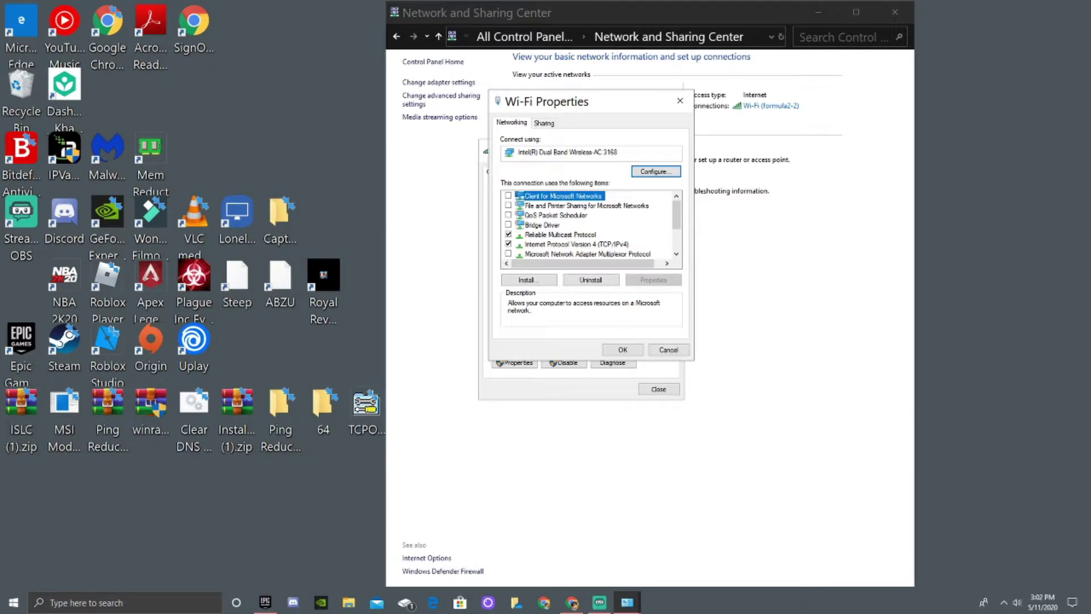
left_click(265, 603)
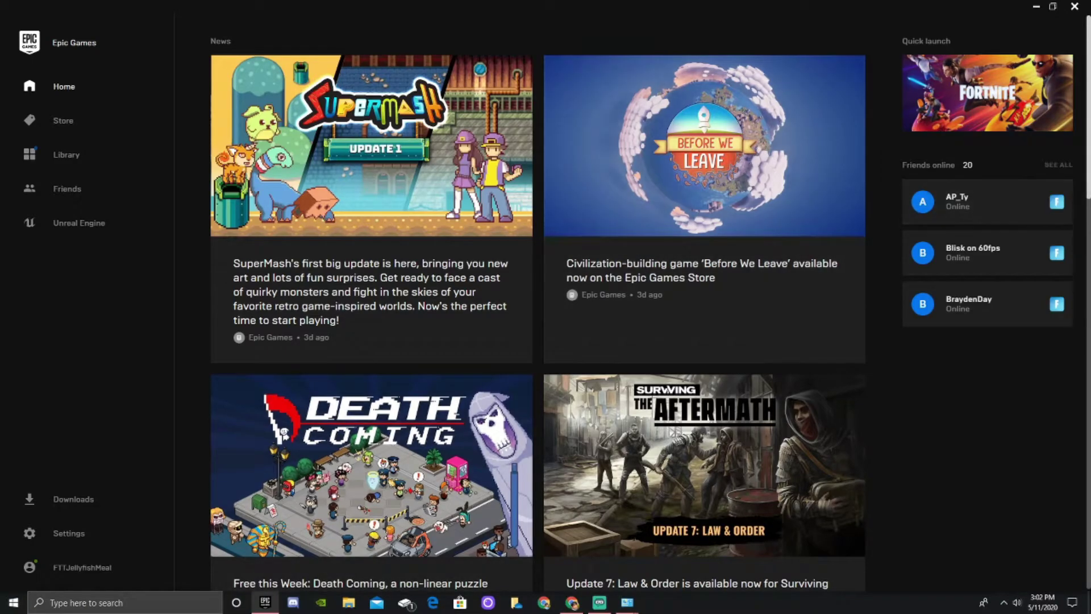
left_click(1036, 6)
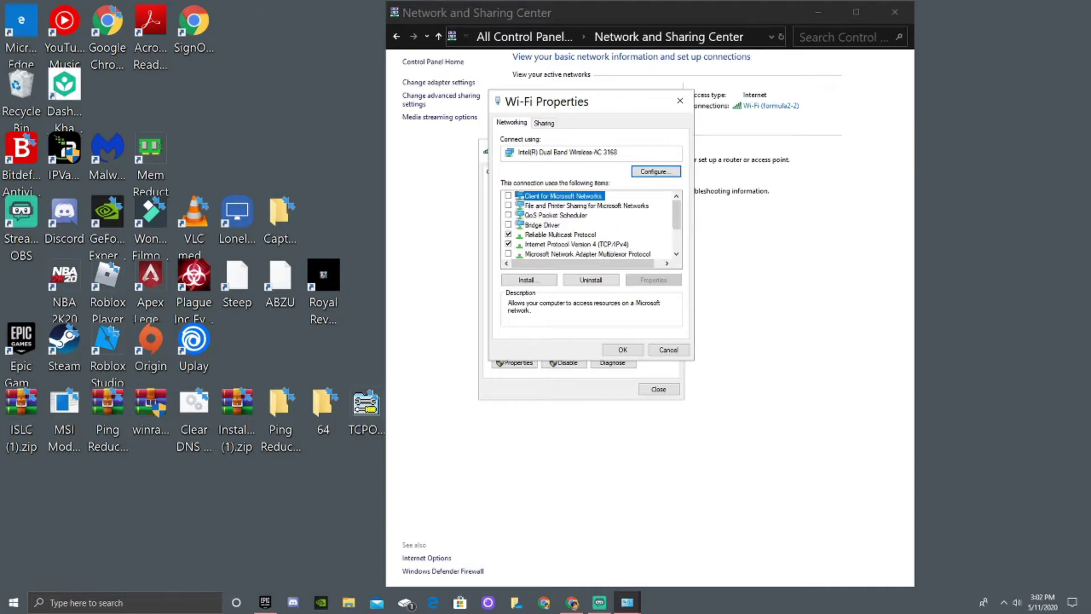
Step: Look through the network clients, services and protocols offered for installation on the Wi-Fi connection, and cancel without adding any
left_click(528, 279)
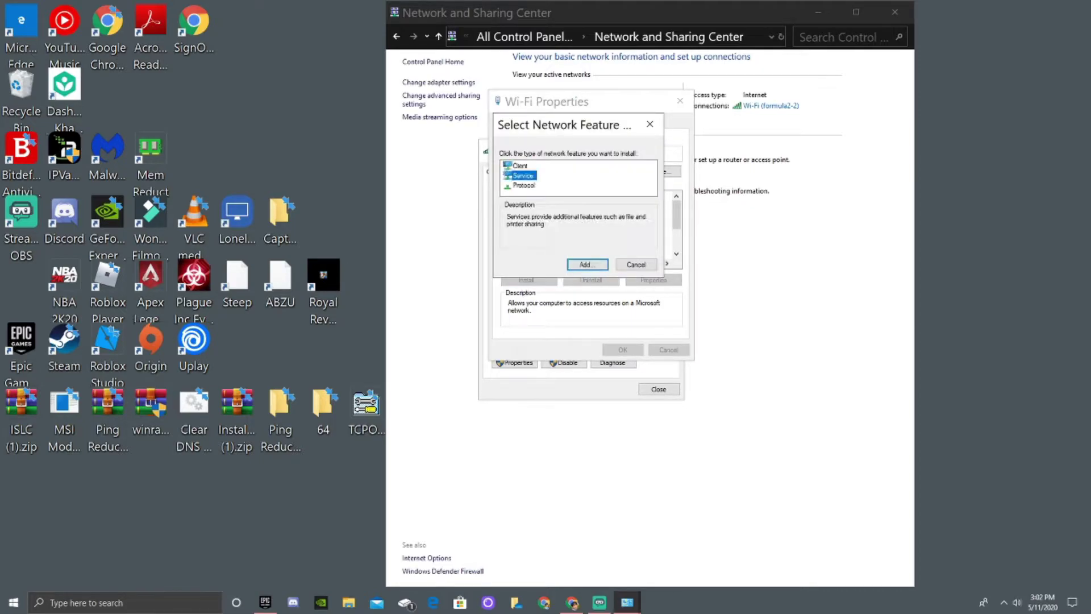
key("Return")
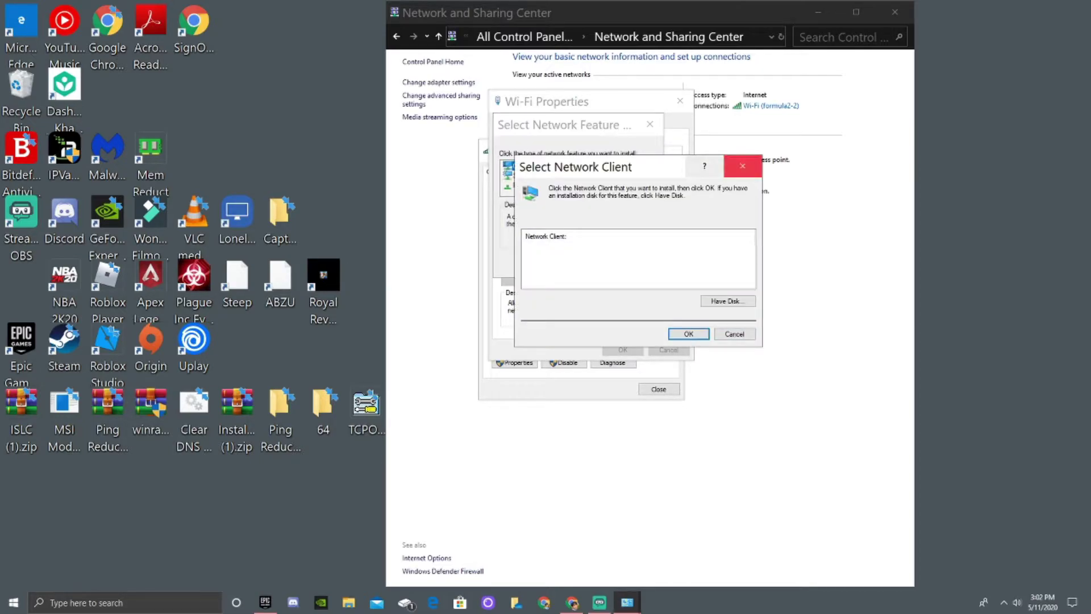
left_click(743, 166)
left_click(522, 175)
left_click(587, 265)
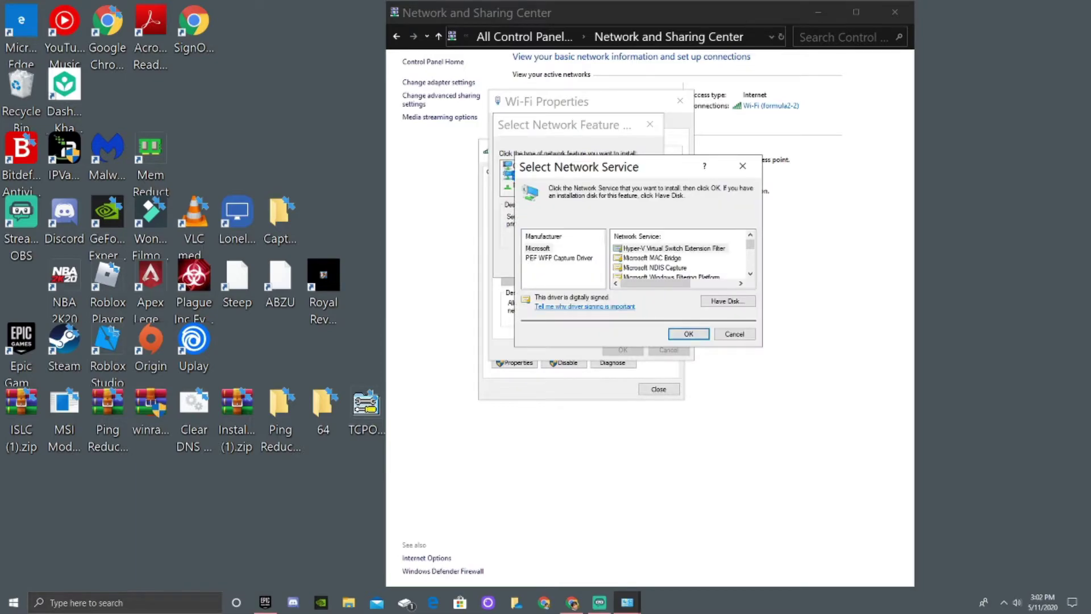
left_click(742, 166)
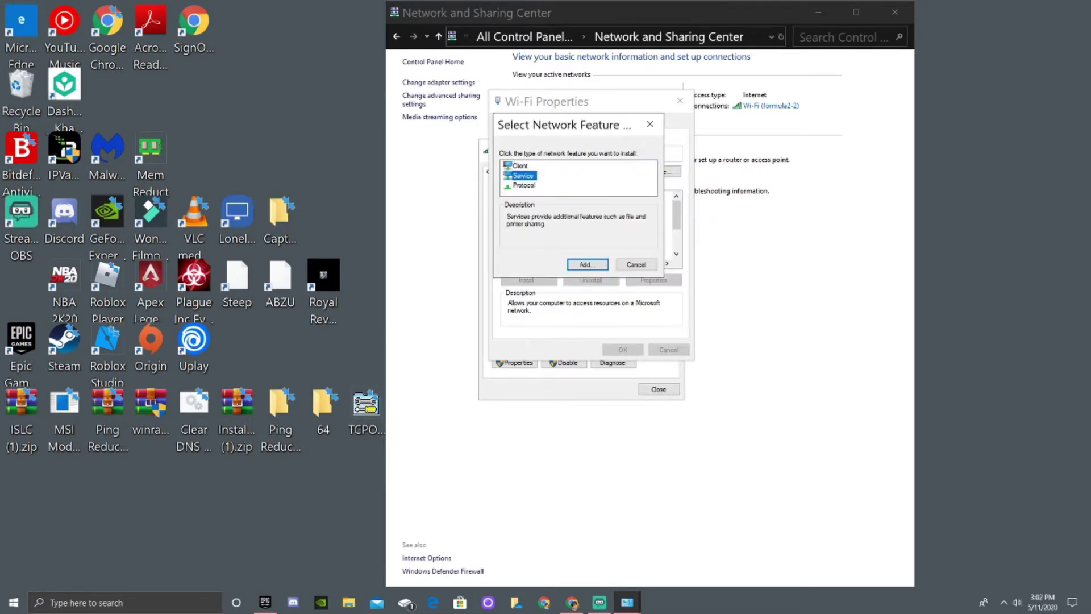
left_click(524, 185)
key("Return")
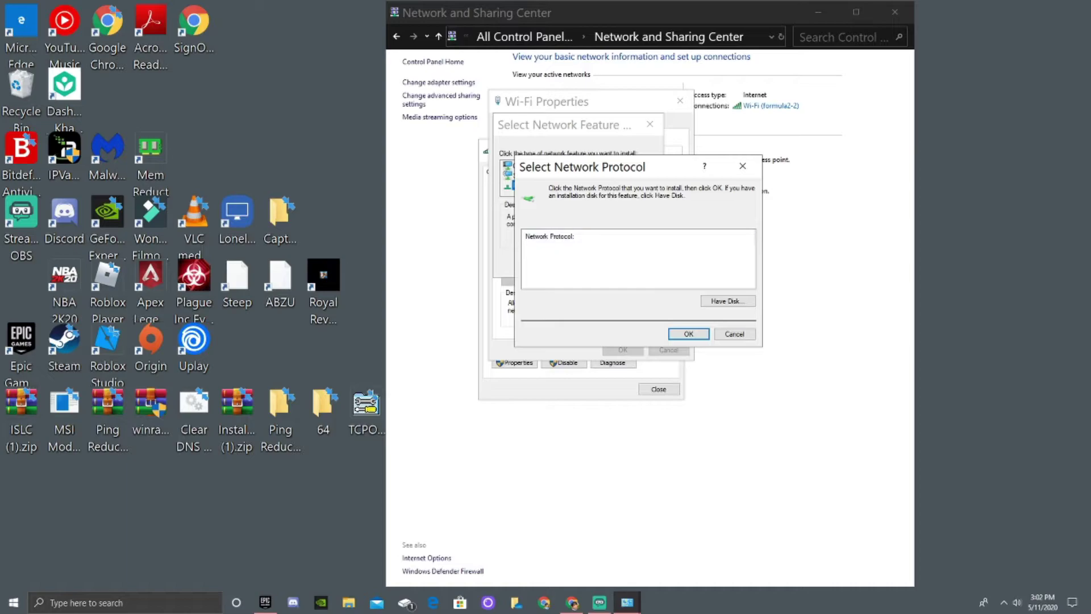
left_click(743, 166)
left_click(637, 265)
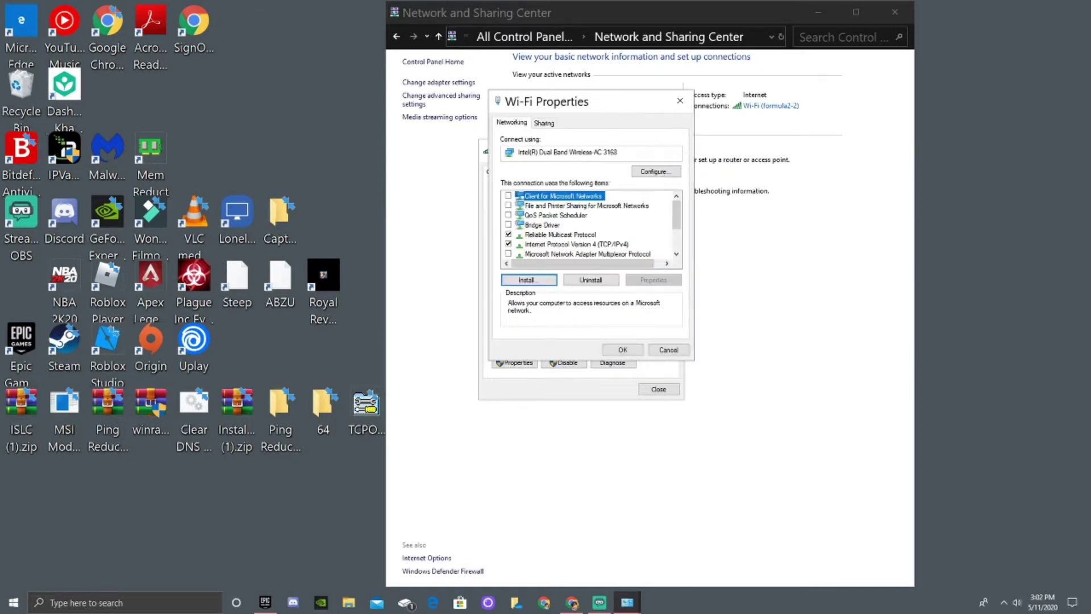
Step: Review the Wi-Fi connection's item list, accept its properties and close the Wi-Fi status window
scroll(588, 225, "down", 2)
scroll(589, 225, "up", 1)
scroll(588, 225, "down", 1)
scroll(589, 224, "up", 2)
left_click(622, 350)
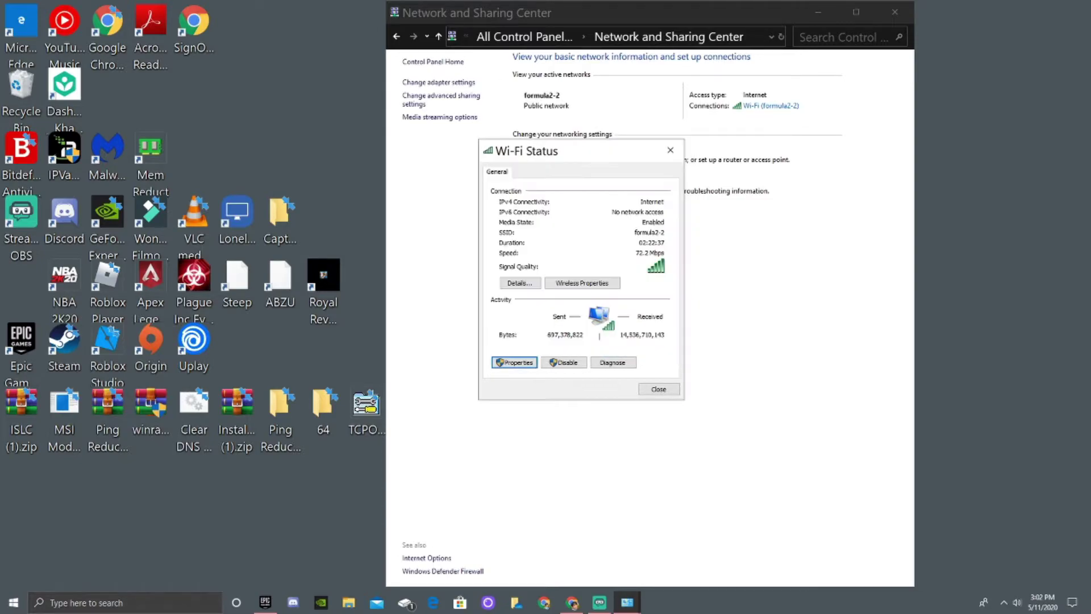
left_click(658, 388)
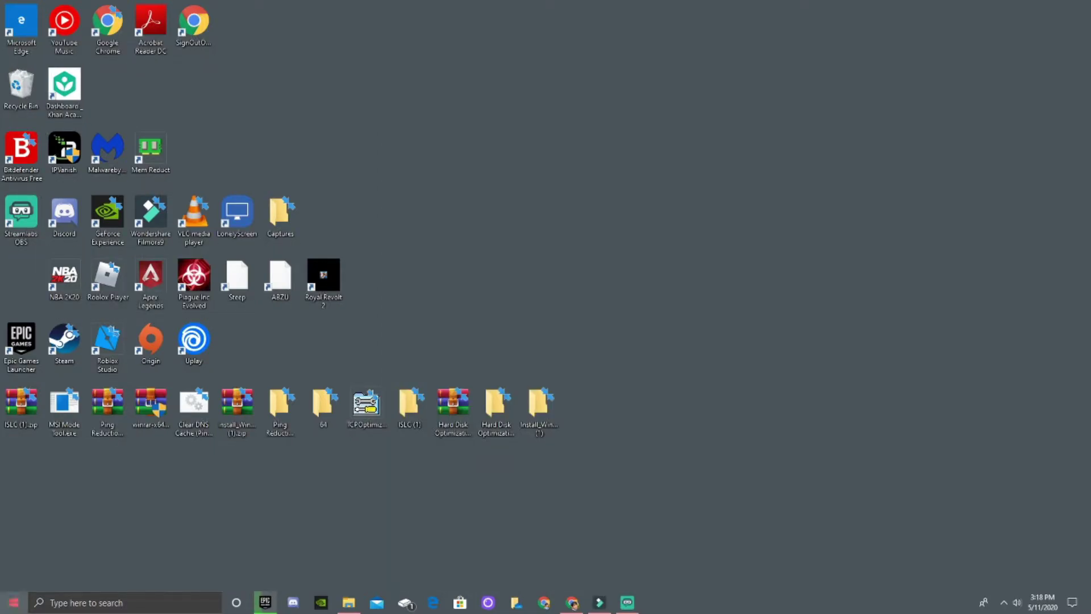
Step: Reopen the Control Panel and display its items as large icons
left_click(13, 603)
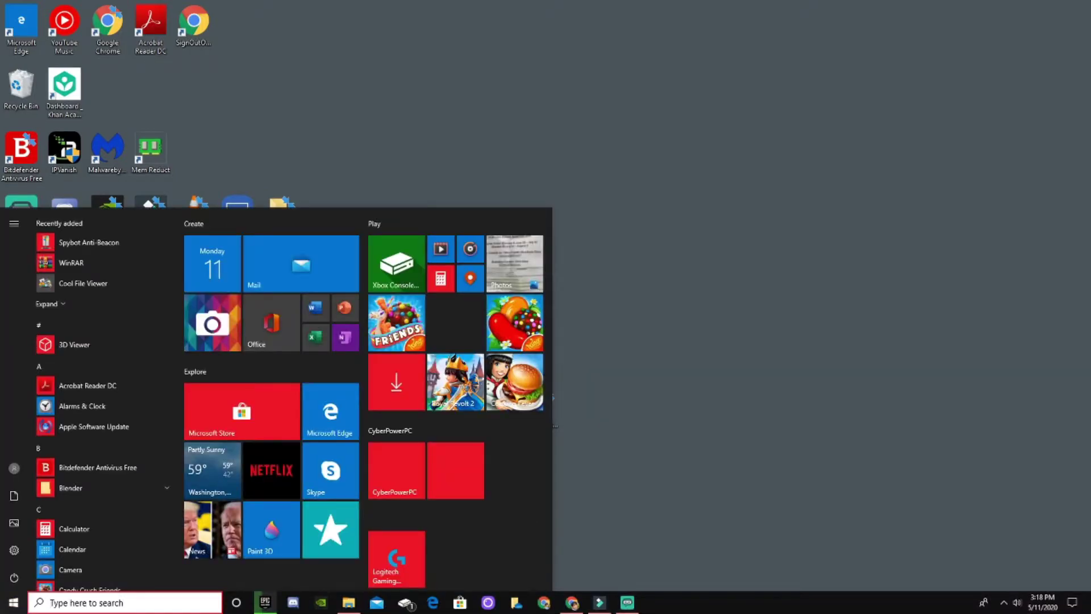
type("control")
key("Return")
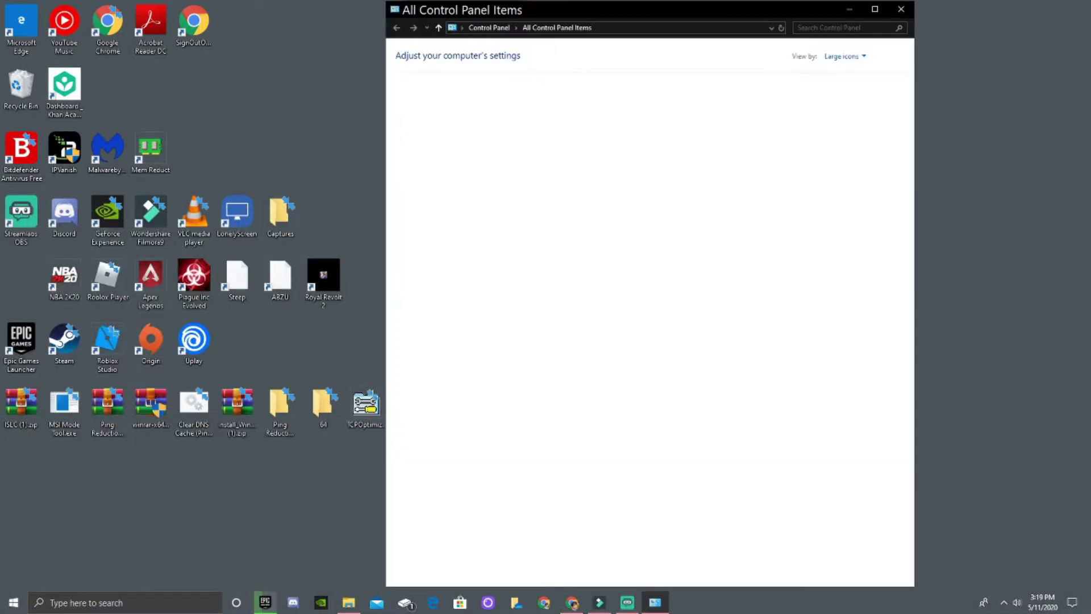
left_click(845, 56)
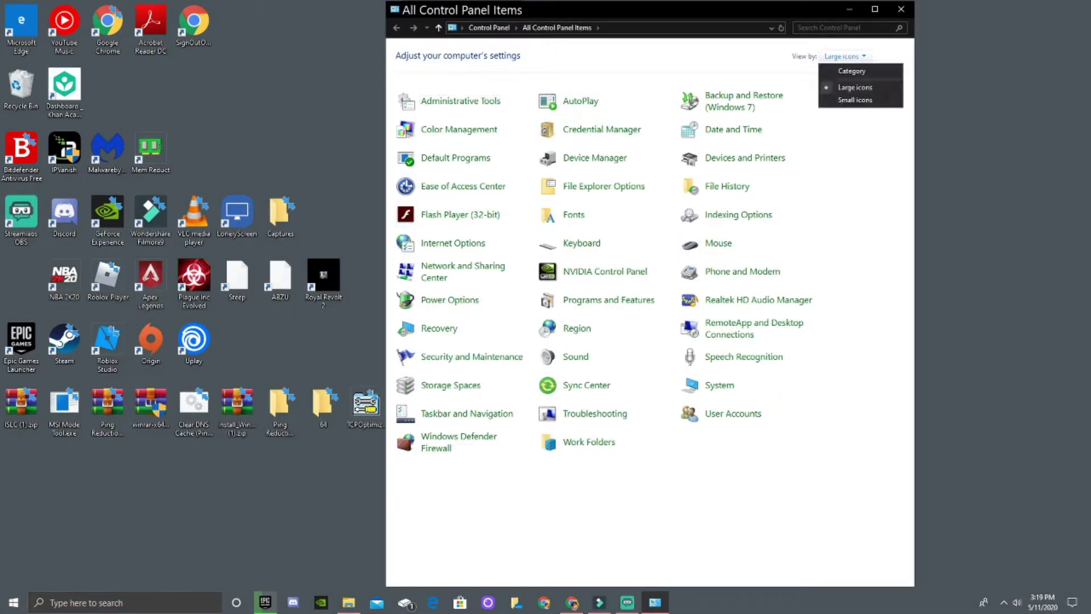
left_click(853, 70)
left_click(823, 55)
left_click(836, 87)
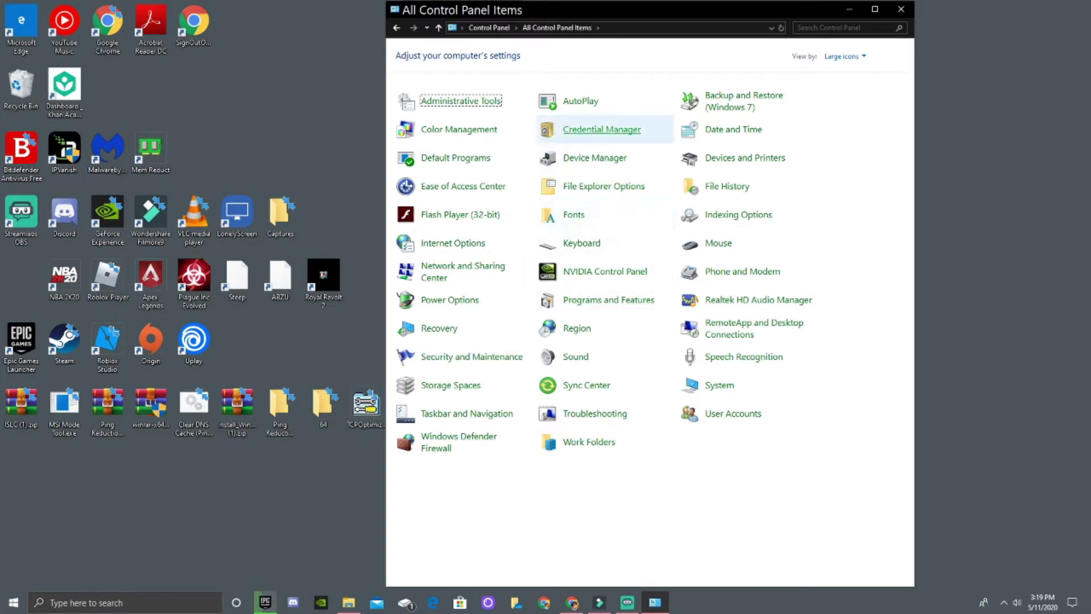
Step: Open Device Manager from the Control Panel and bring the full list of network adapters into view
left_click(595, 159)
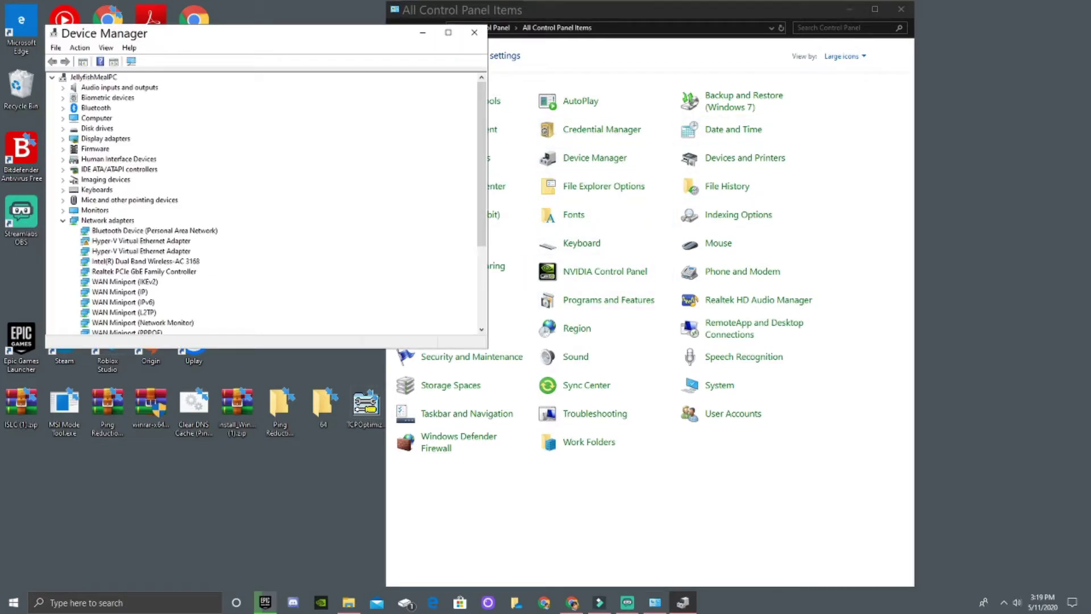
scroll(265, 201, "down", 1)
scroll(264, 202, "down", 1)
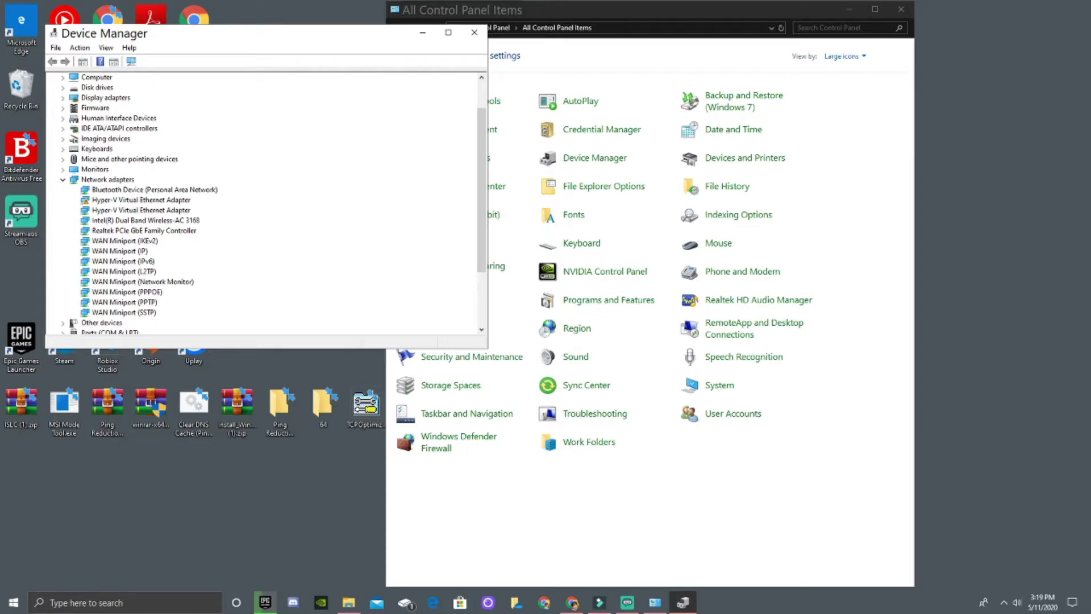
Step: Open the properties of the Realtek PCIe GbE Family Controller network adapter
left_click(128, 230)
right_click(130, 230)
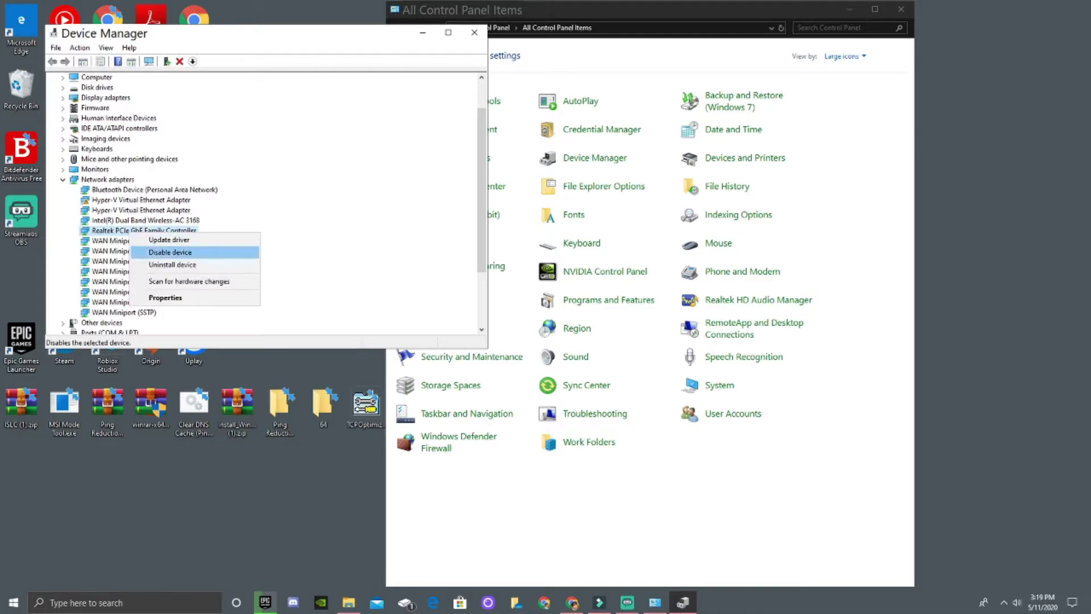
left_click(169, 240)
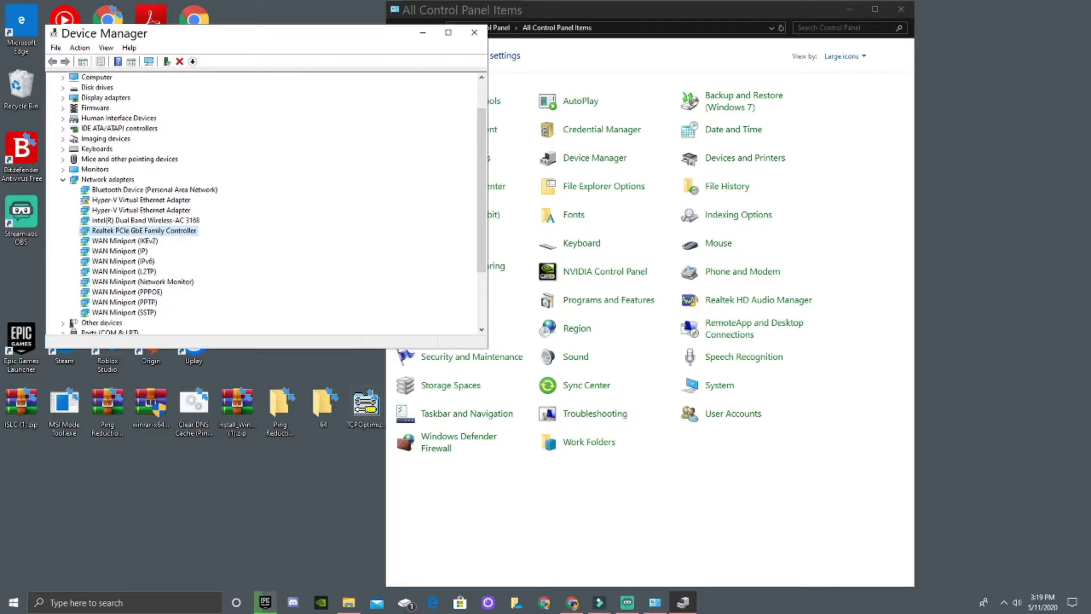
right_click(96, 224)
left_click(130, 221)
left_click(137, 231)
key("Return")
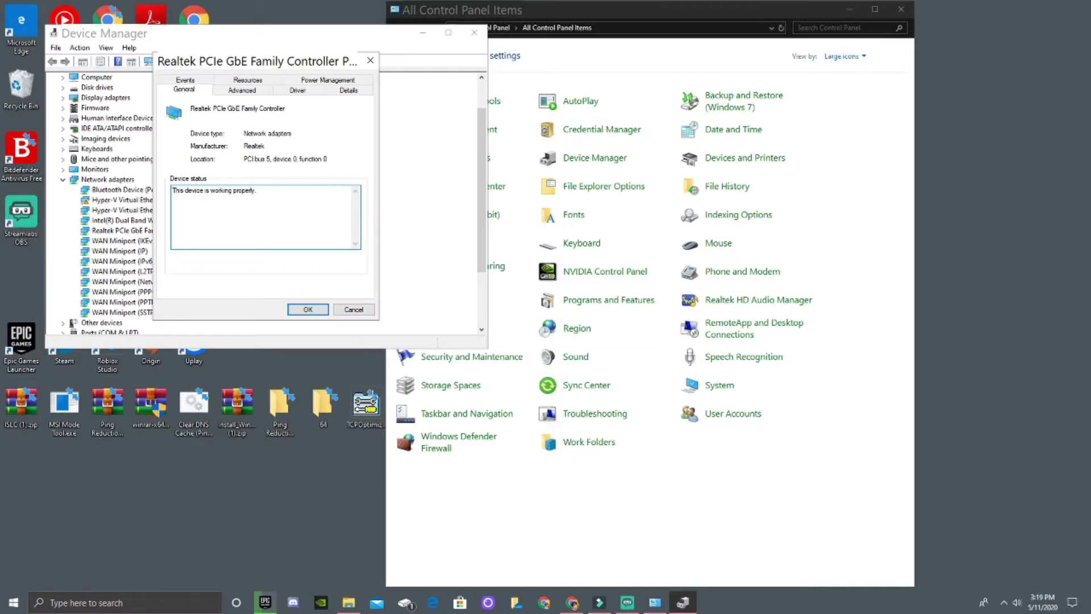
Step: Review the Realtek adapter's advanced properties one by one, from Advanced EEE through Large Send Offload v2 (IPv6)
left_click(242, 90)
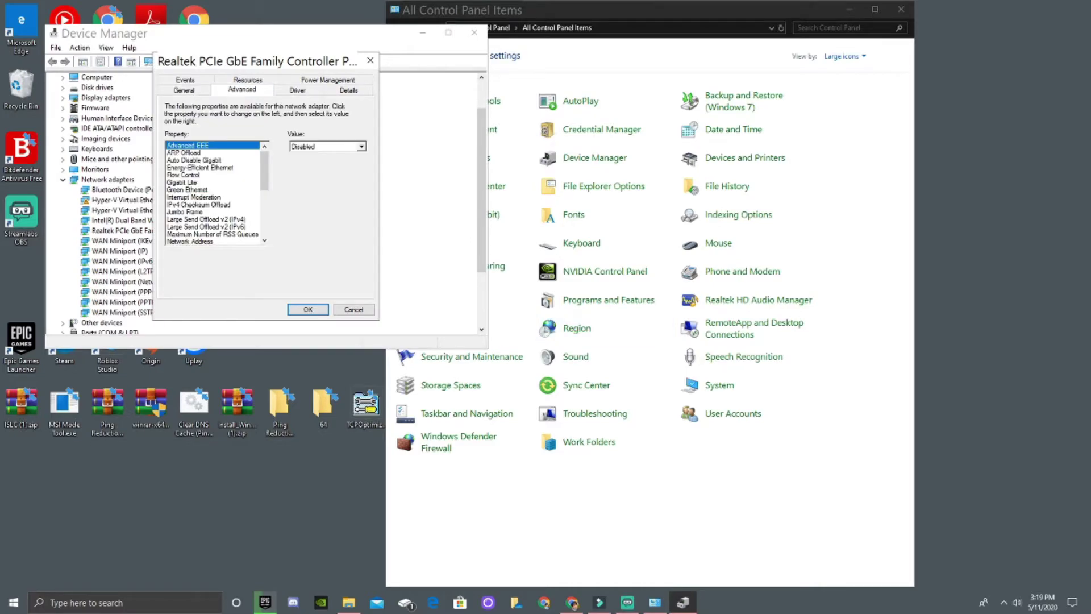
left_click(298, 90)
left_click(242, 90)
left_click(185, 153)
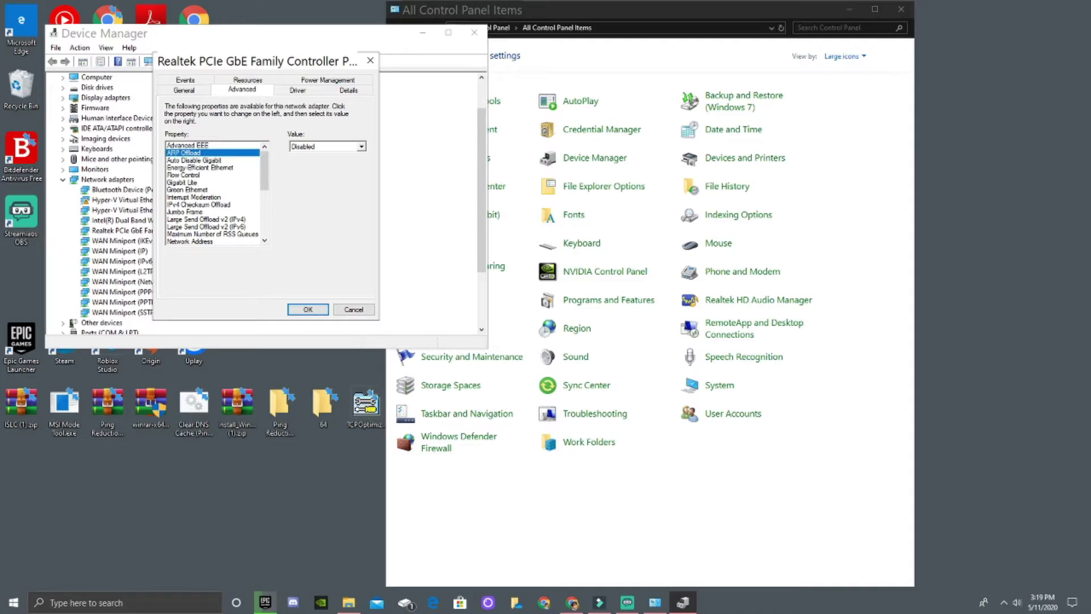
left_click(194, 161)
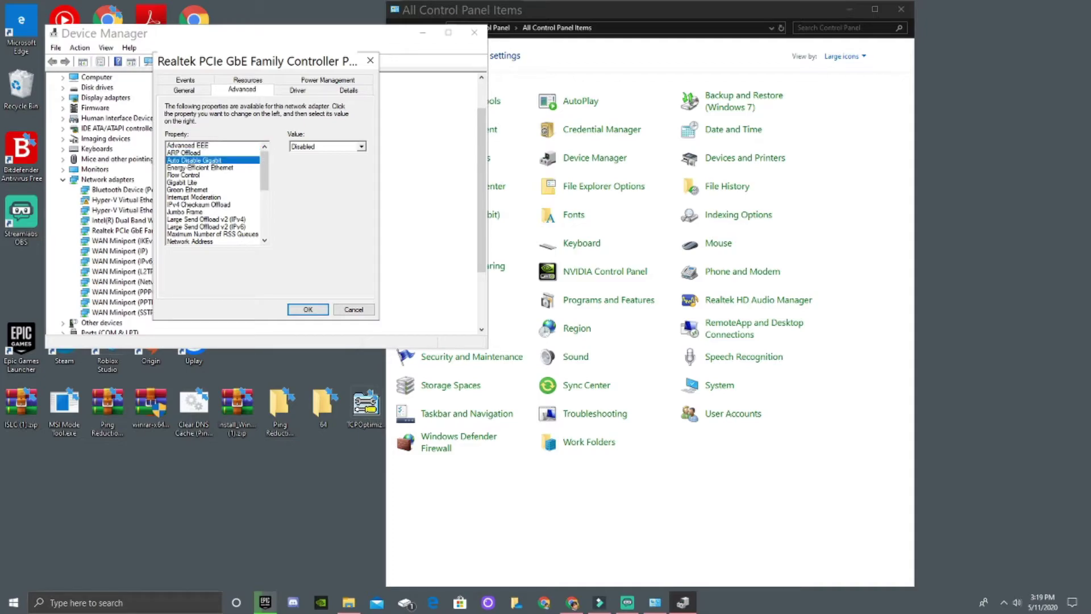
left_click(201, 168)
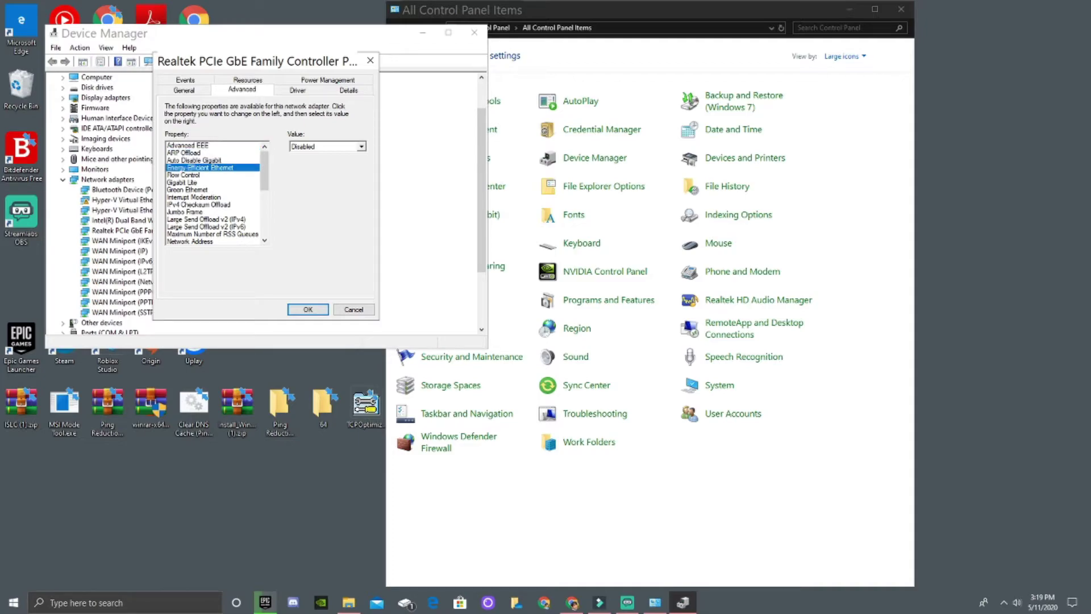
left_click(184, 176)
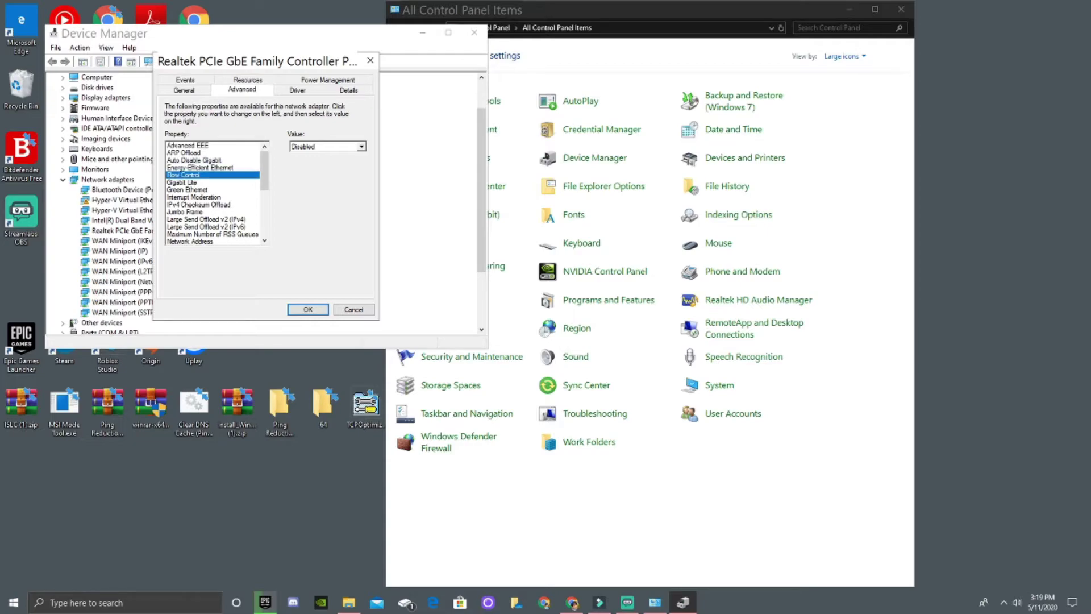
left_click(182, 182)
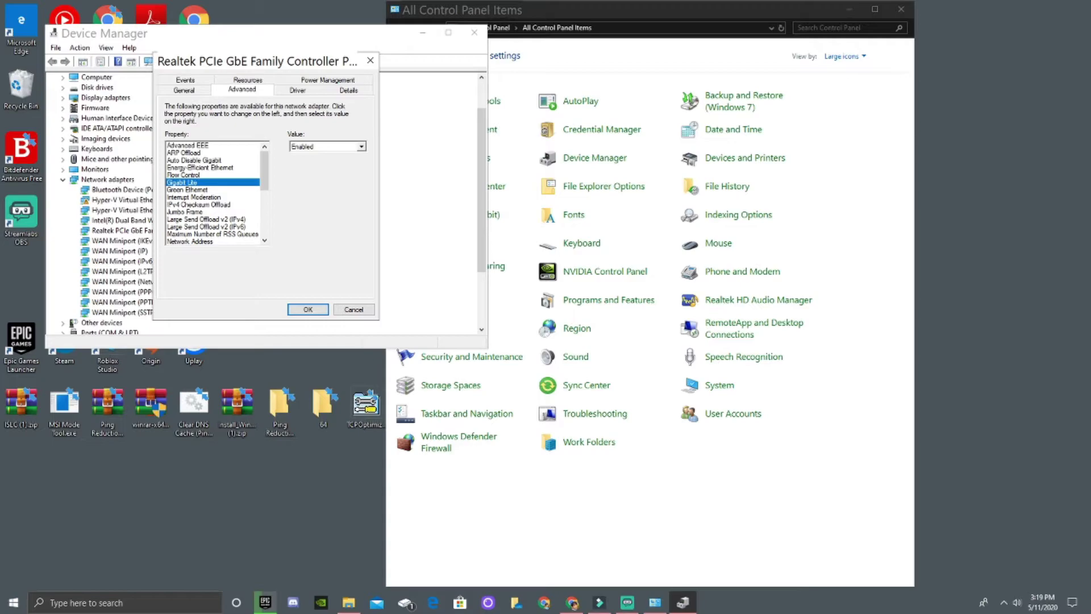
left_click(187, 190)
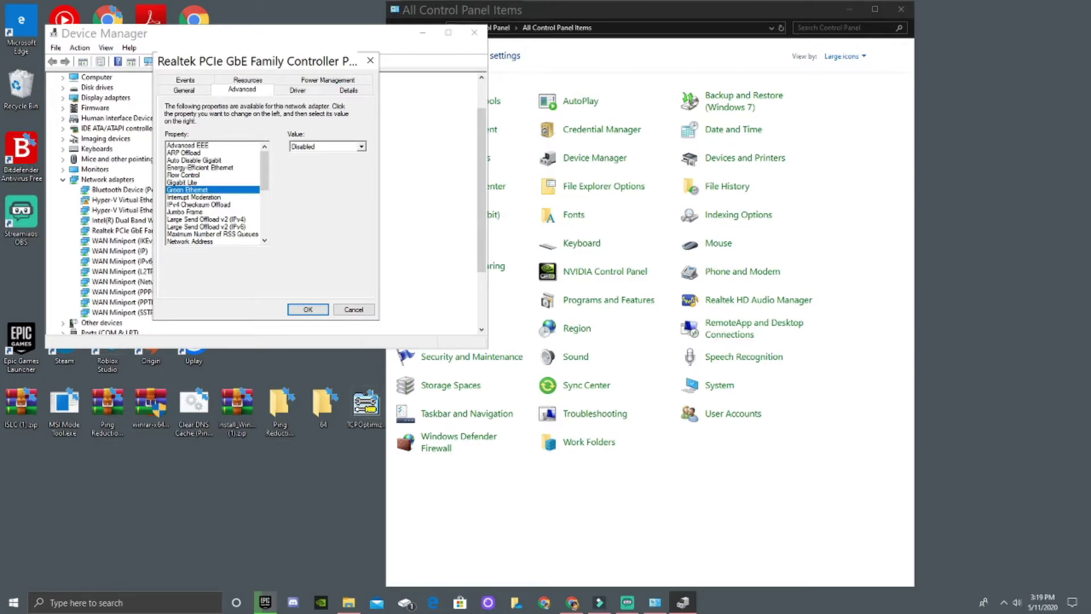
left_click(193, 197)
left_click(199, 205)
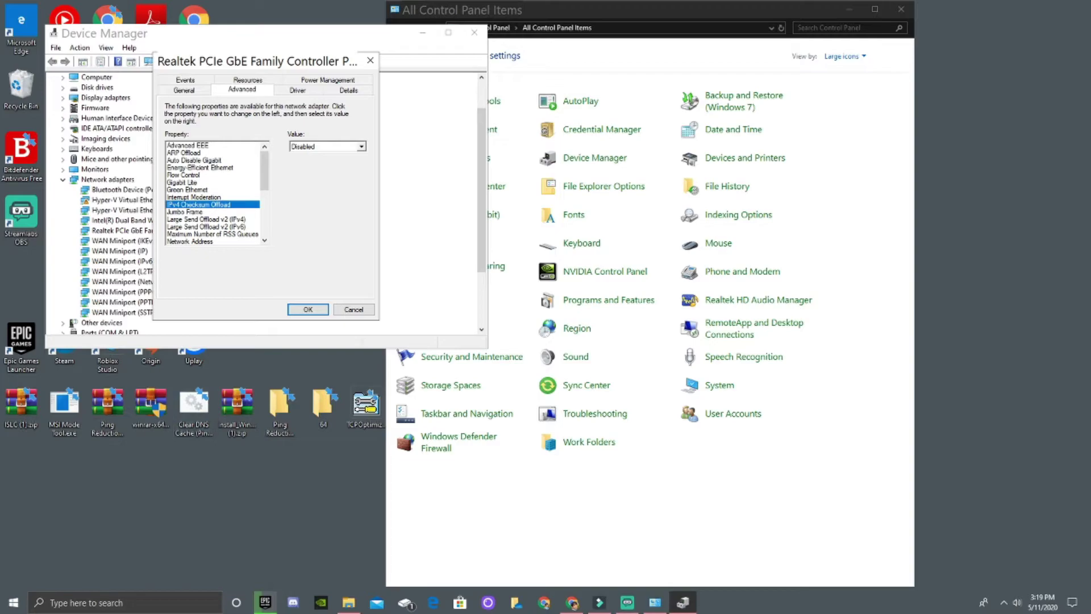
left_click(193, 212)
left_click(206, 219)
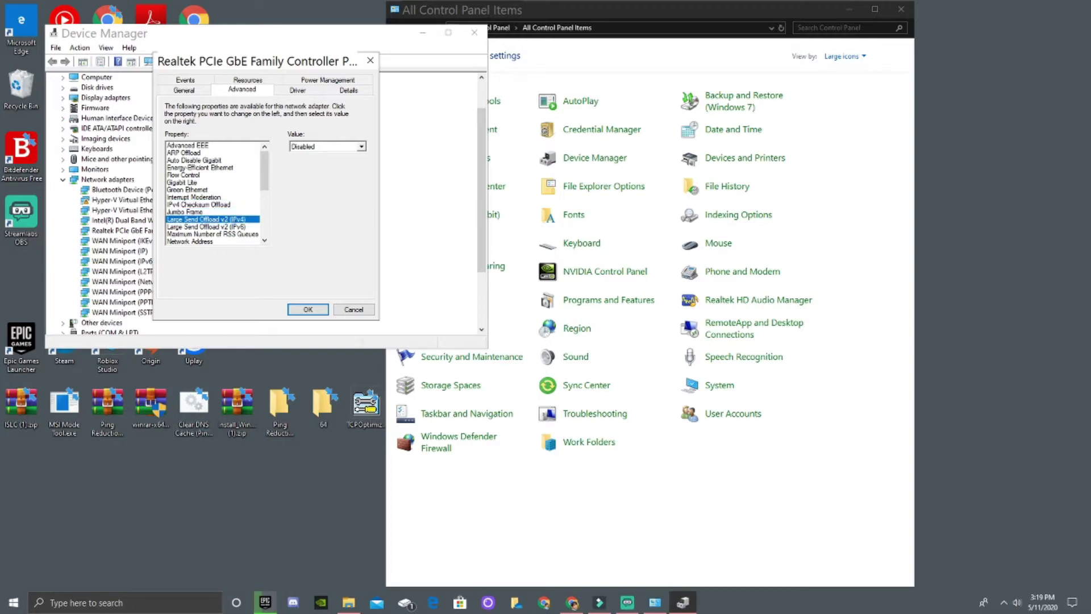
left_click(206, 227)
Step: Set the adapter's Maximum Number of RSS Queues to 4 Queues
scroll(209, 222, "down", 1)
left_click(211, 205)
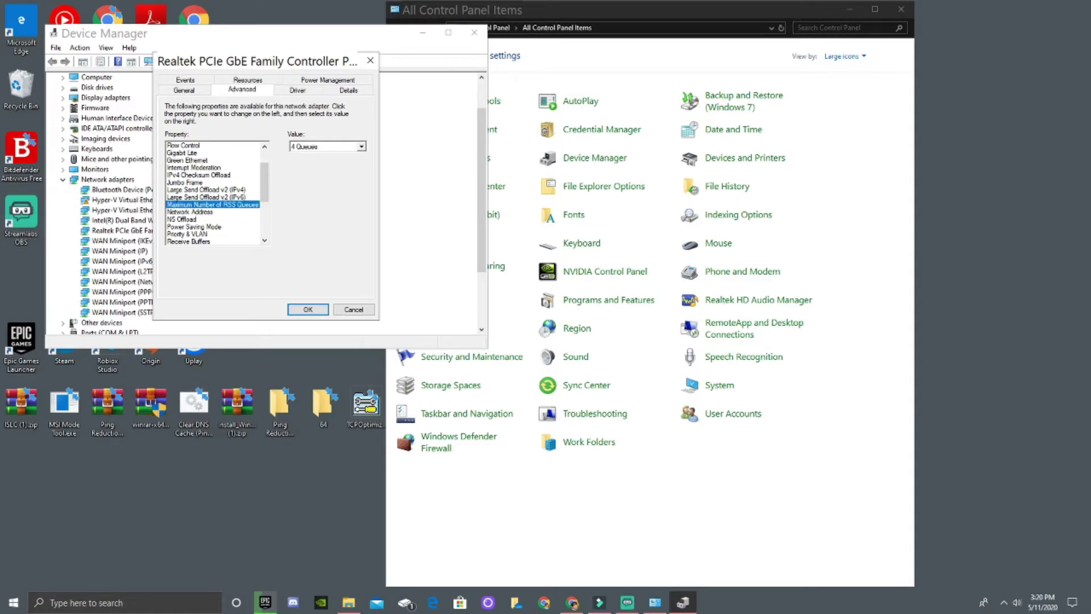
left_click(361, 146)
left_click(328, 172)
left_click(362, 147)
left_click(328, 172)
left_click(361, 147)
left_click(328, 172)
Step: Examine the Network Address, NS Offload and Power Saving Mode properties of the adapter
left_click(190, 212)
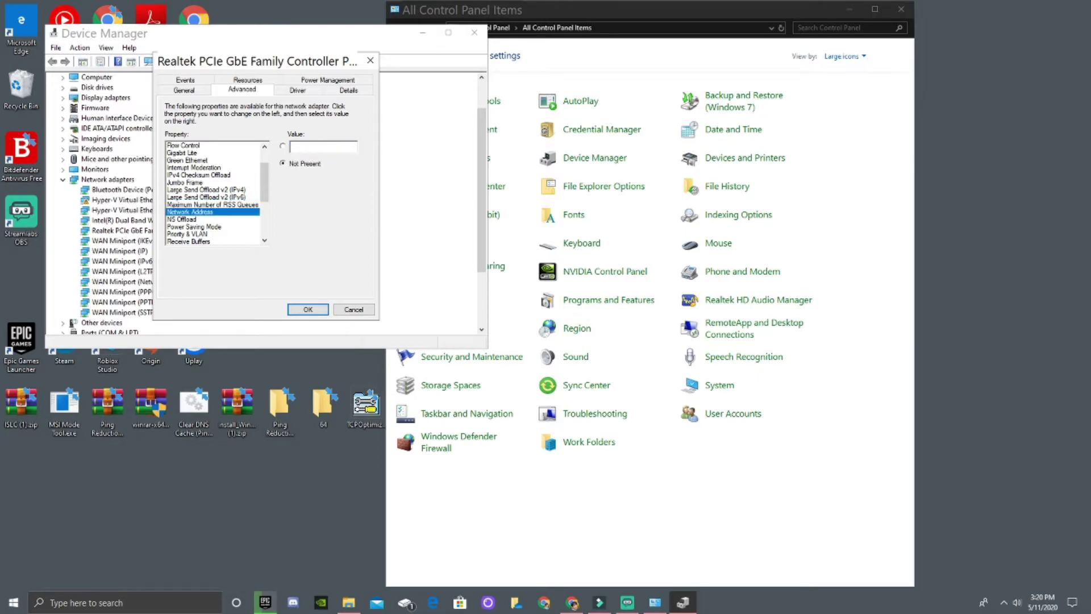
scroll(213, 212, "down", 1)
scroll(212, 197, "down", 1)
left_click(194, 197)
left_click(190, 182)
left_click(194, 197)
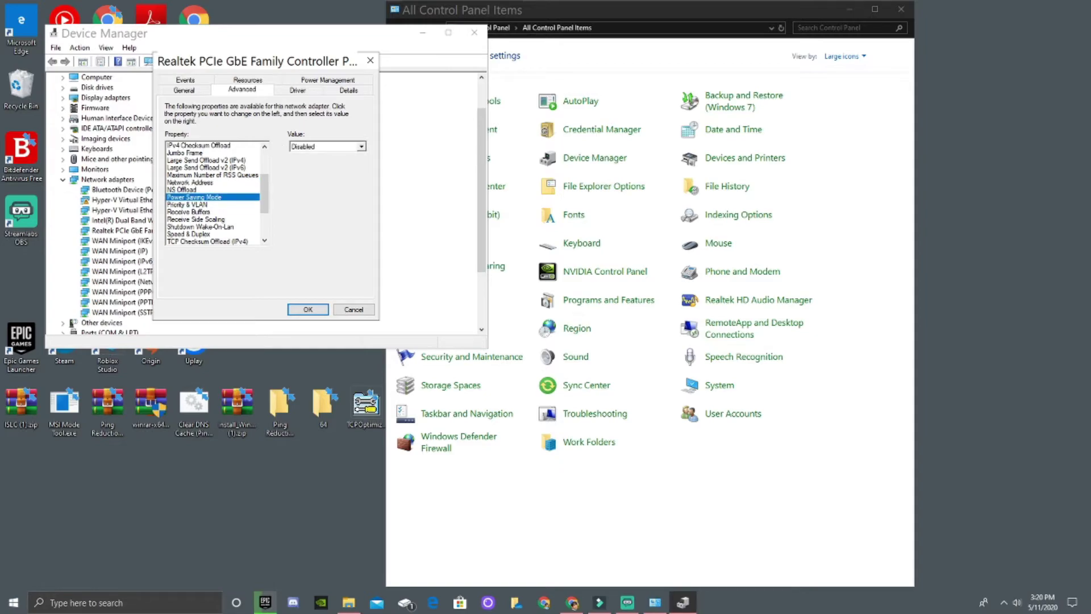
left_click(182, 190)
left_click(194, 197)
Step: Set the Priority & VLAN property to Priority & VLAN Enabled
left_click(187, 204)
left_click(341, 146)
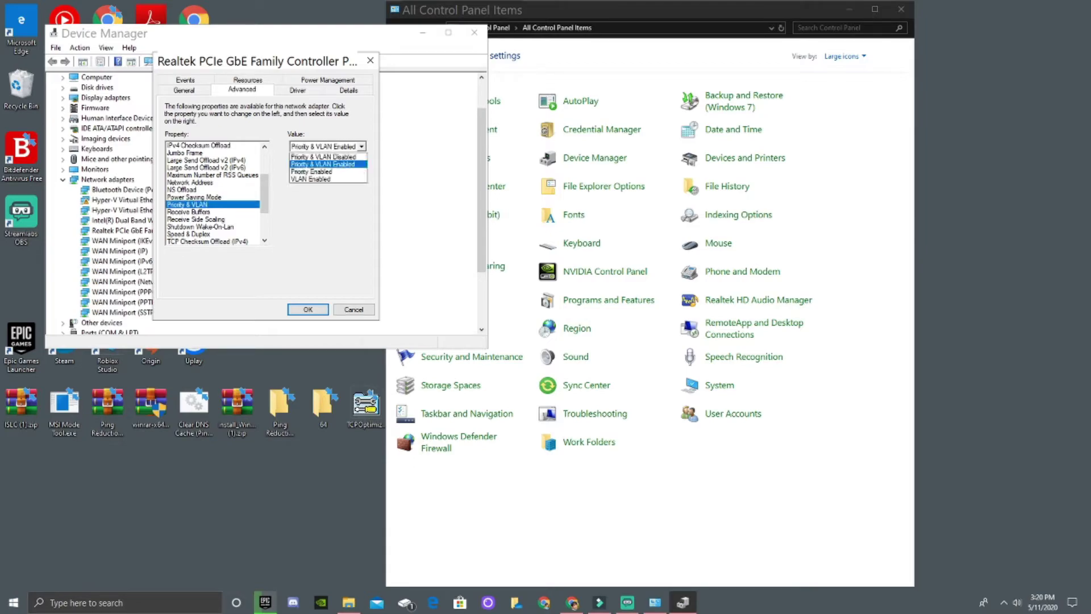
left_click(323, 165)
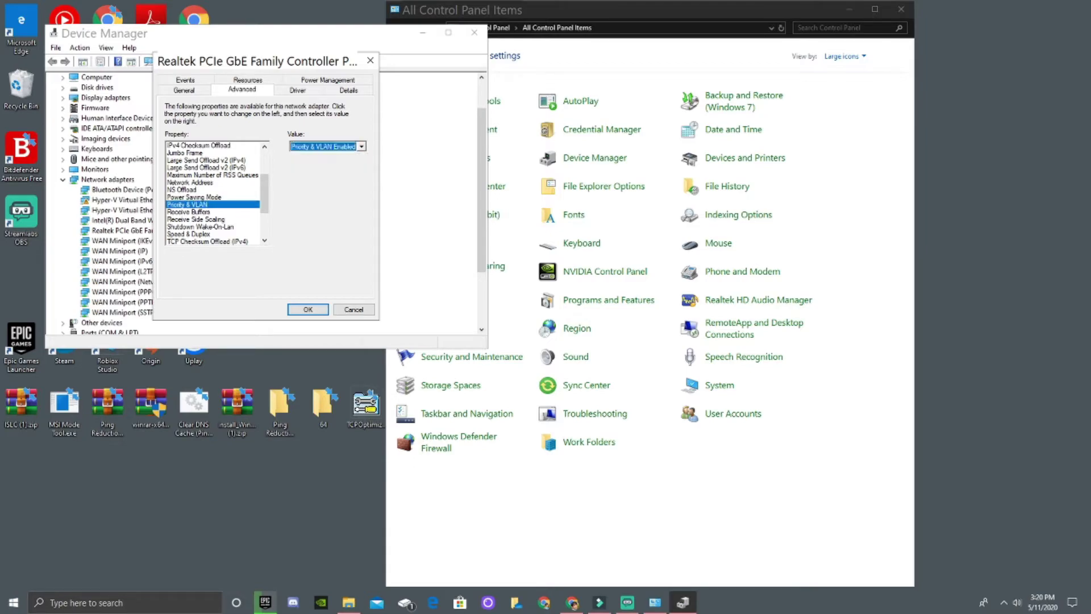
Step: Try a Receive Buffers value of 9999, and set the property to 512
left_click(189, 212)
double_click(319, 146)
left_click(318, 147)
double_click(312, 146)
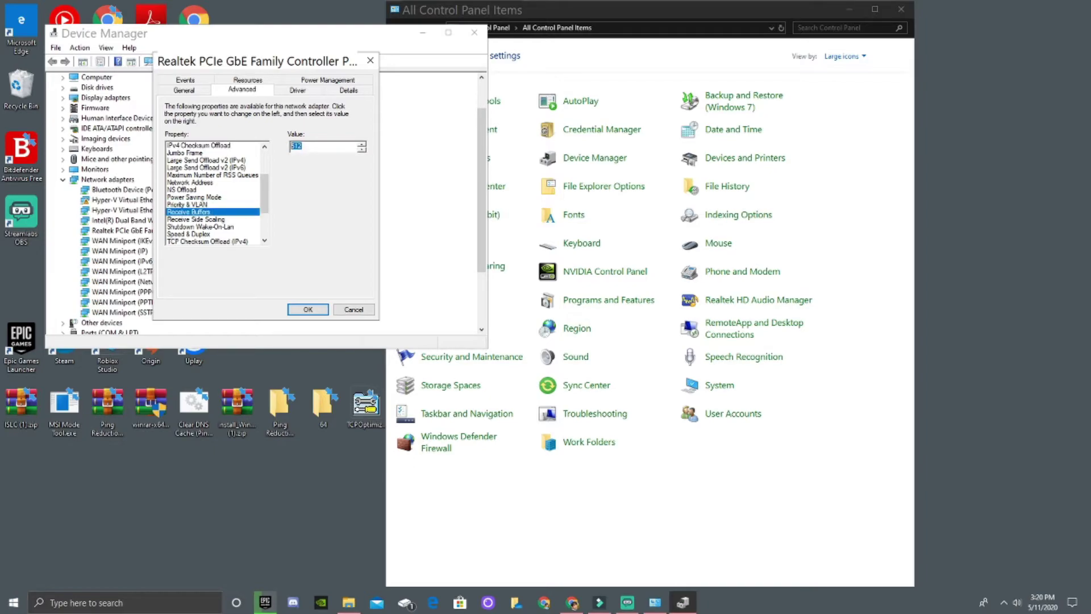
type("9999")
key("Return")
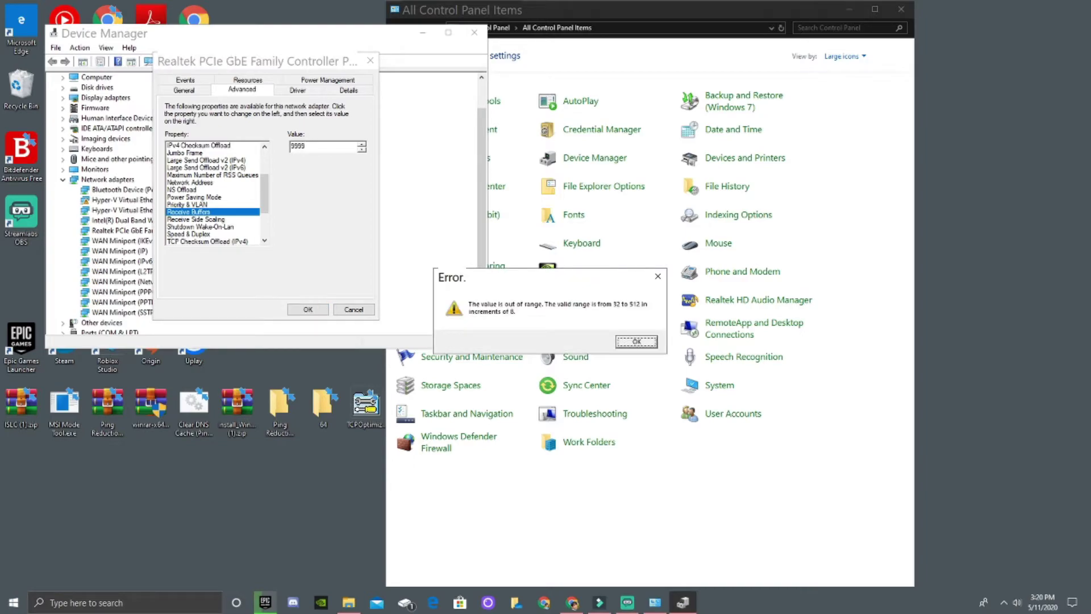
key("Return")
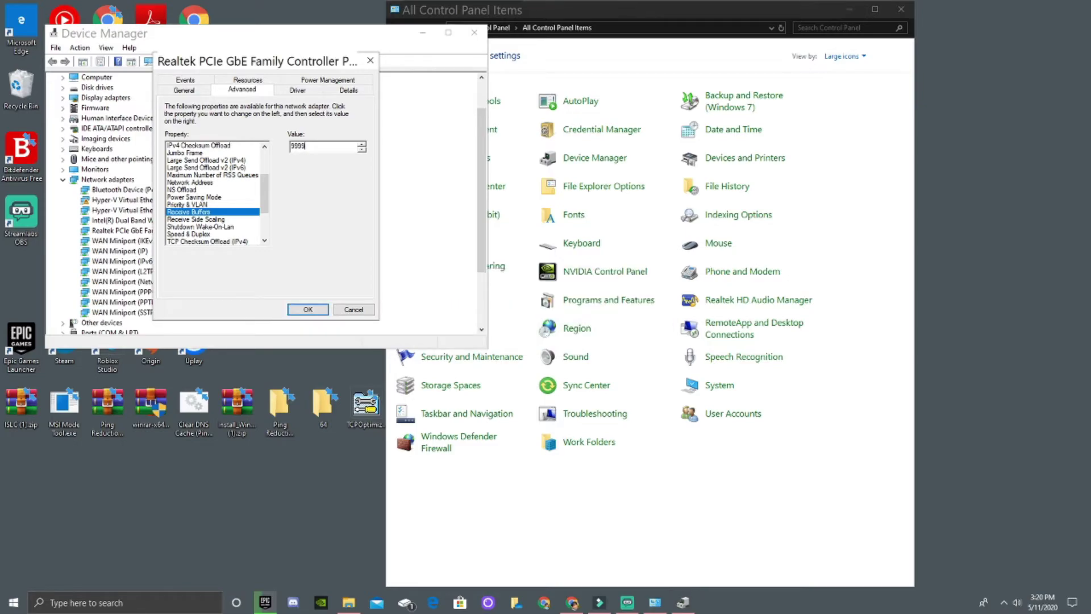
type("512")
left_click(196, 219)
left_click(188, 212)
Step: Check Receive Side Scaling and Shutdown Wake-On-Lan, and set Speed & Duplex to 100 Mbps Full Duplex
left_click(196, 219)
left_click(189, 234)
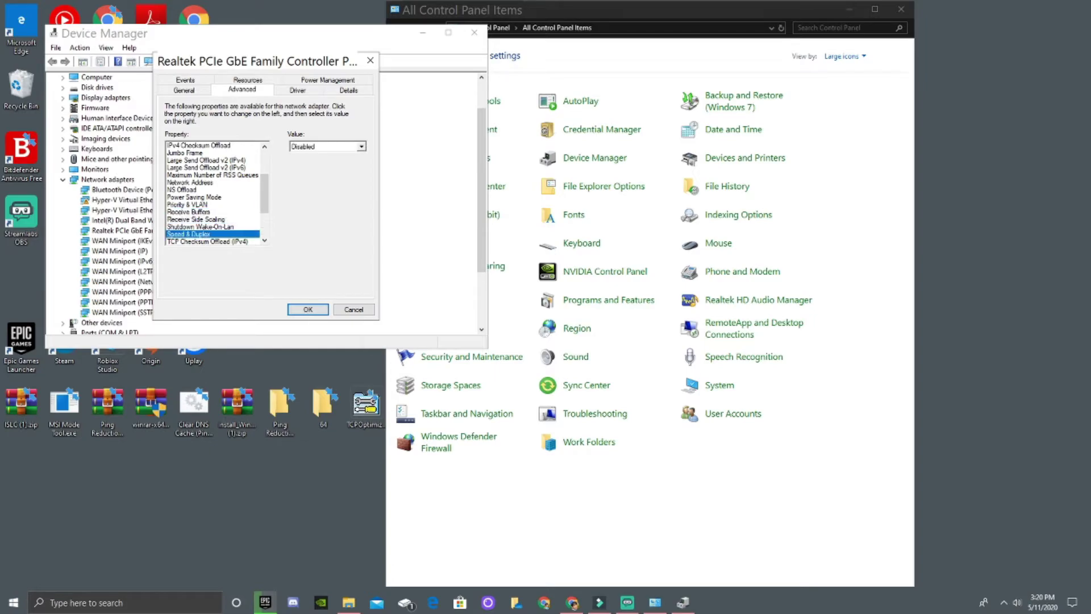
left_click(200, 227)
scroll(211, 227, "down", 1)
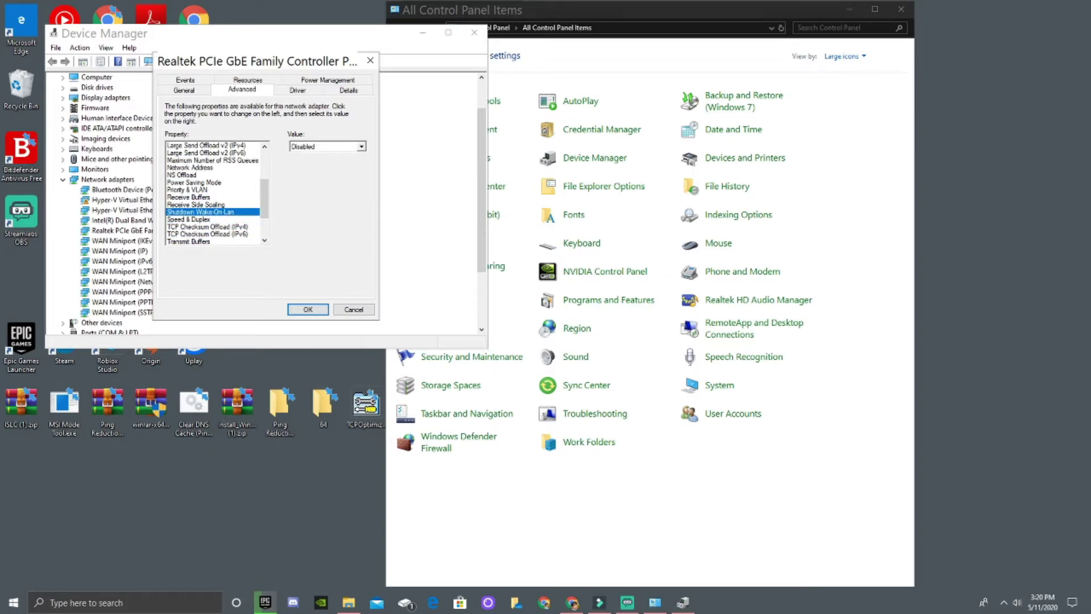
left_click(188, 219)
left_click(361, 147)
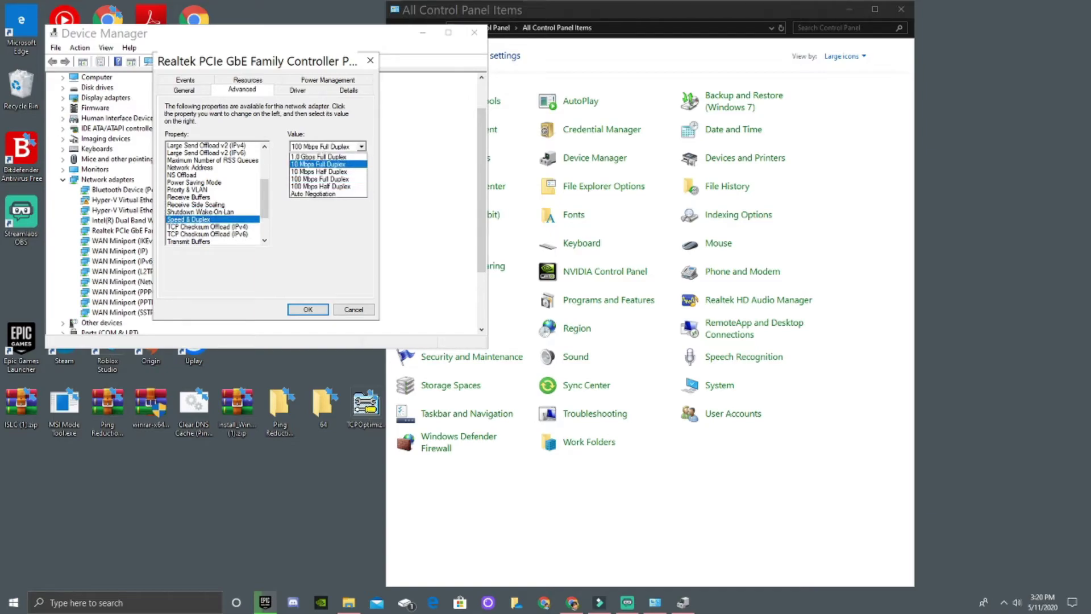
left_click(328, 179)
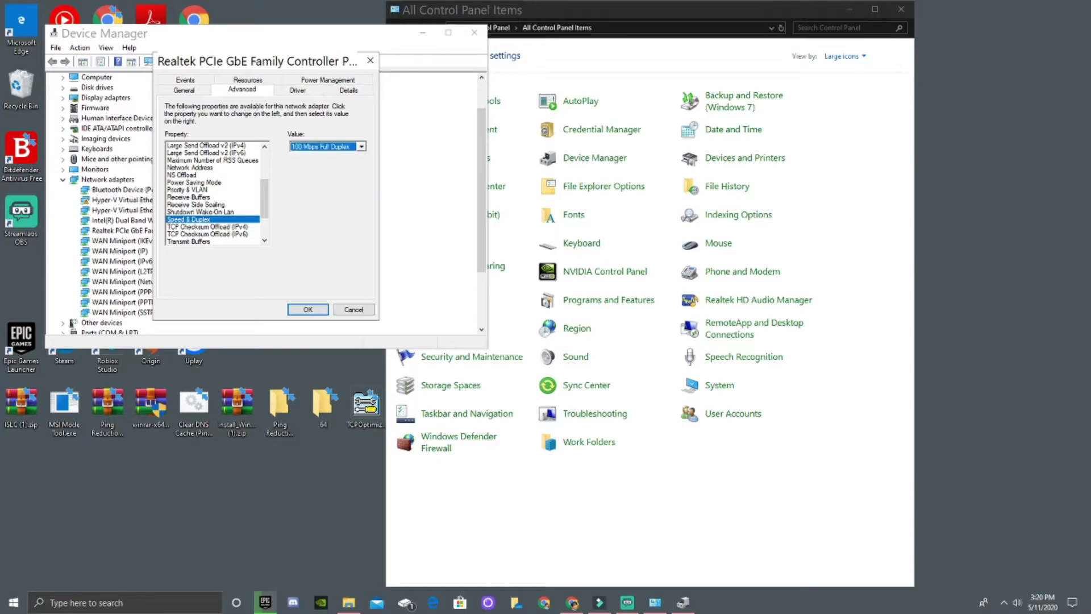
Step: Check the values of the TCP Checksum Offload properties for IPv4 and IPv6
scroll(214, 205, "down", 1)
left_click(207, 205)
left_click(207, 212)
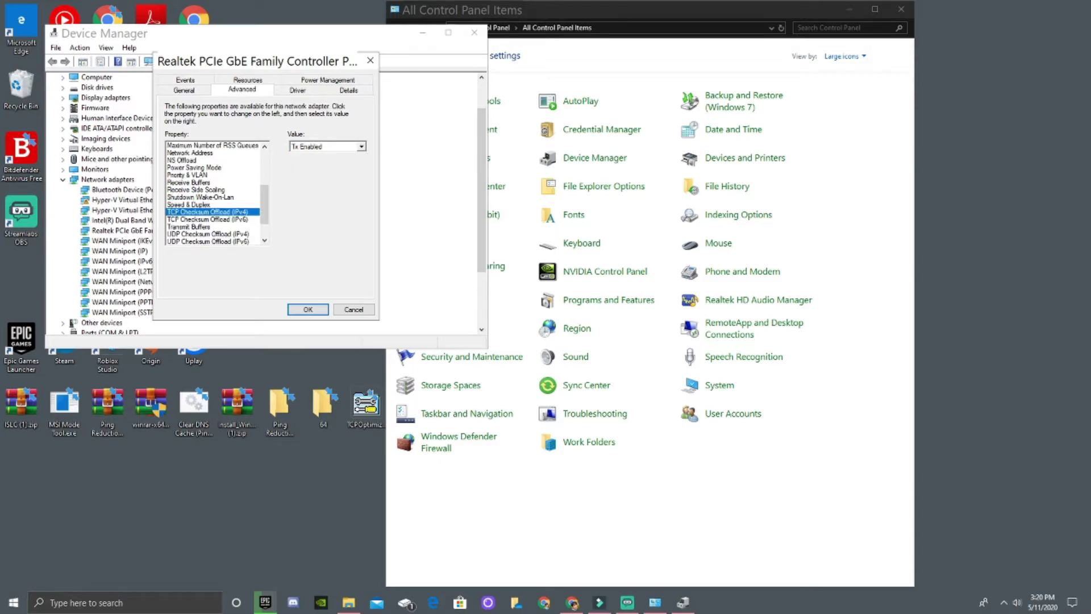
left_click(207, 219)
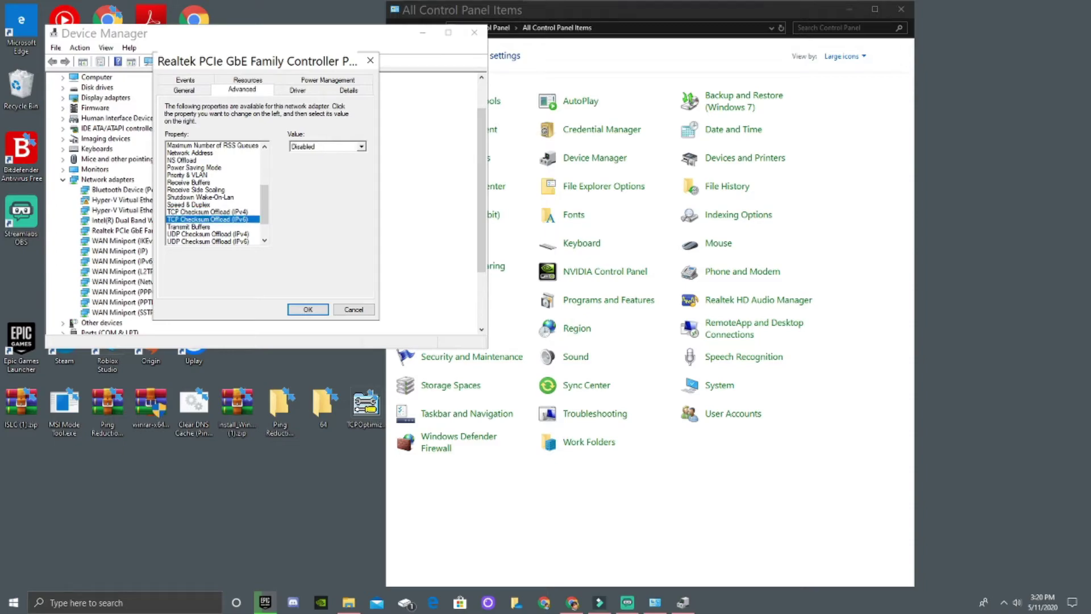
Step: Try a Transmit Buffers value of 9999, and set the property to 120
left_click(206, 227)
scroll(207, 227, "down", 1)
key("Tab")
type("9999")
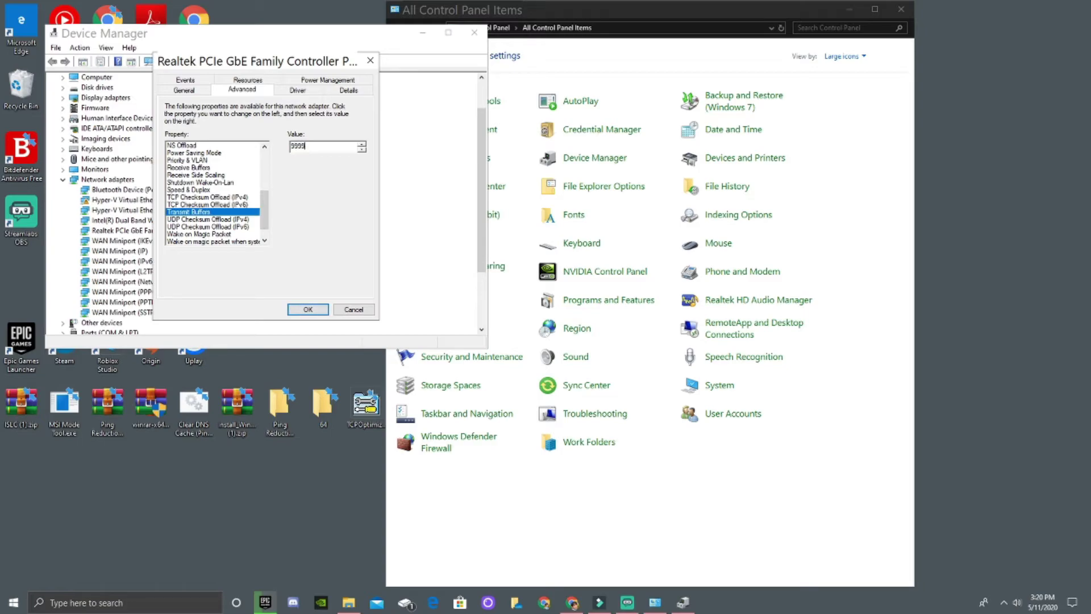
key("Return")
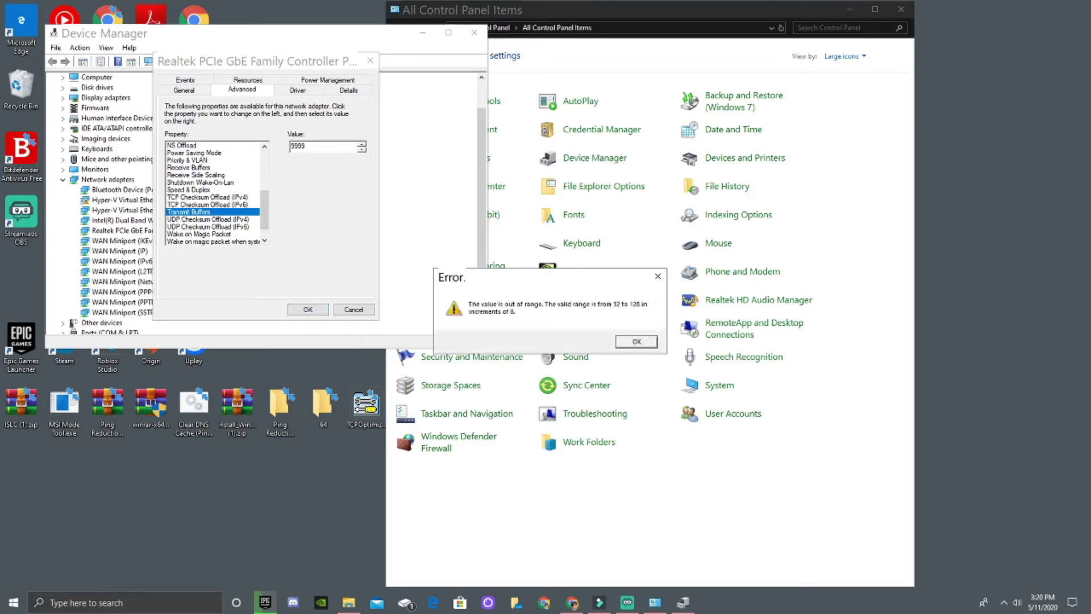
key("Return")
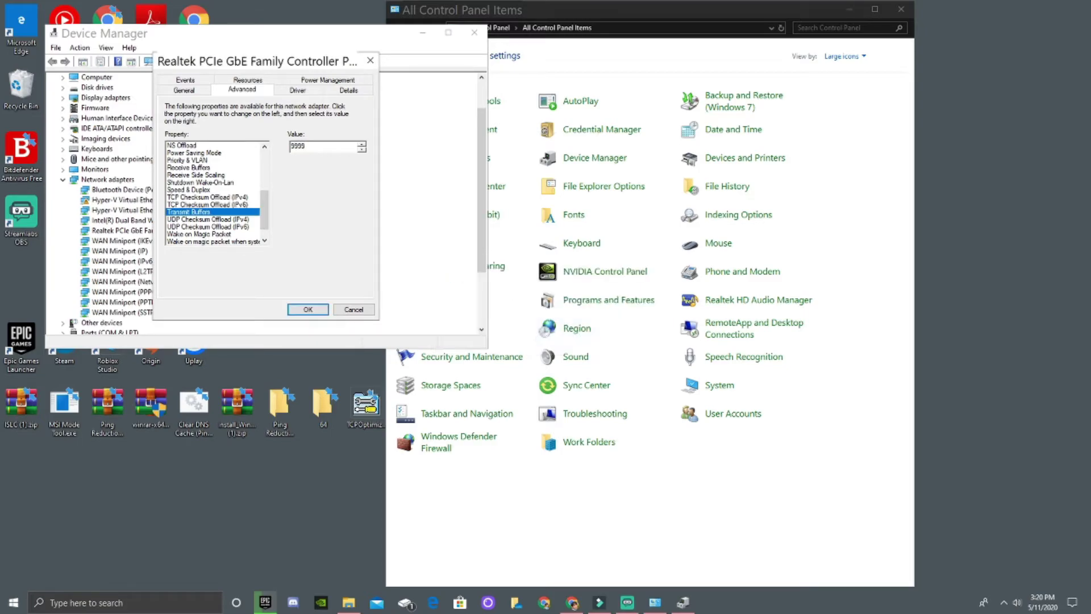
key("ctrl+a")
type("120")
Step: Check the UDP Checksum Offload properties and the wake settings for magic packet and pattern match
left_click(208, 219)
left_click(207, 226)
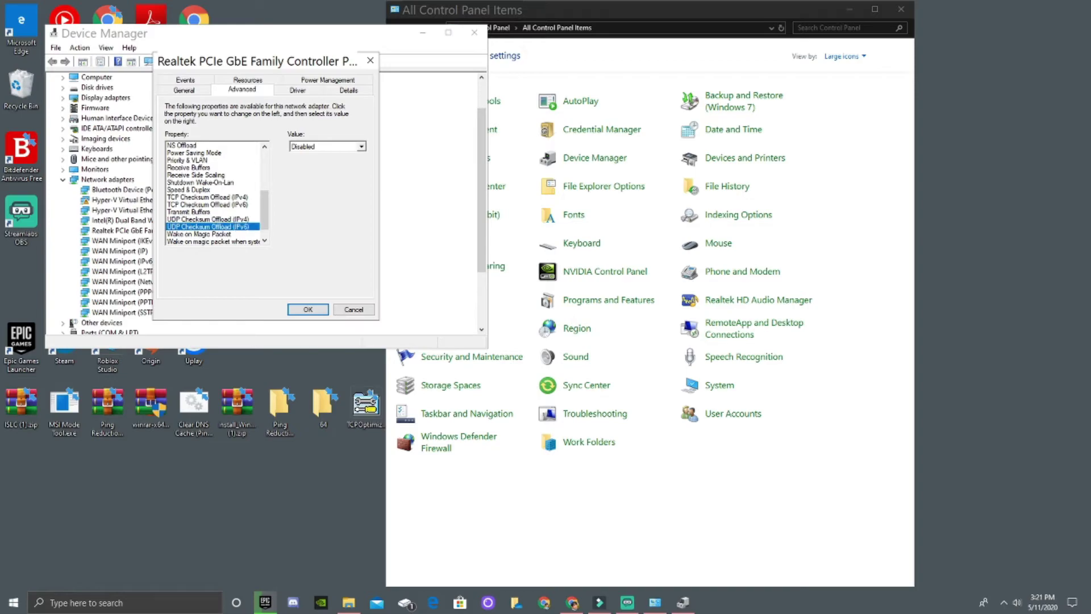
scroll(213, 194, "down", 1)
left_click(199, 219)
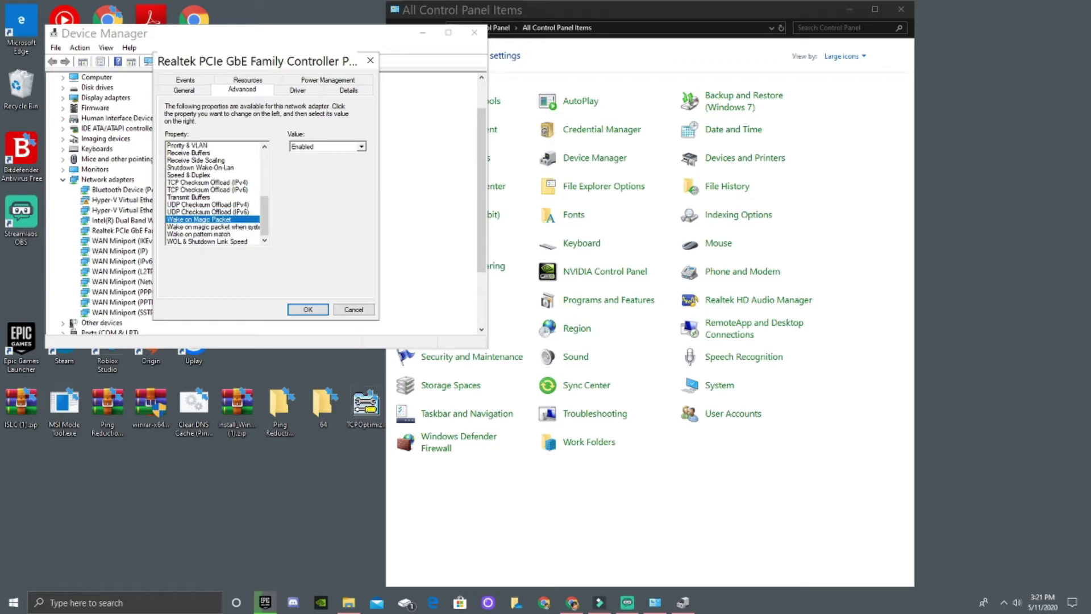
left_click(207, 226)
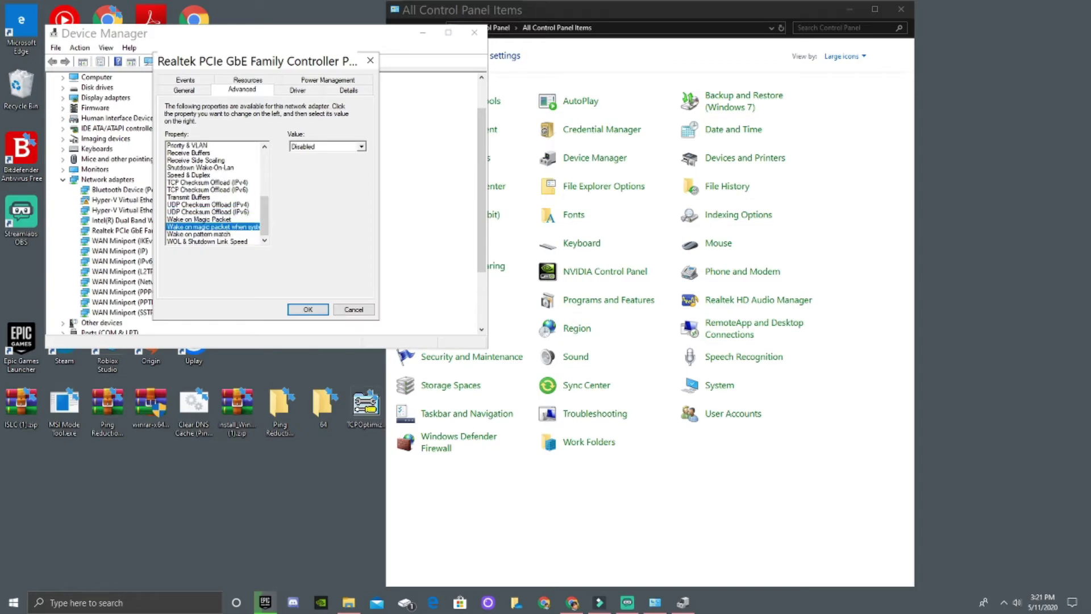
left_click(198, 234)
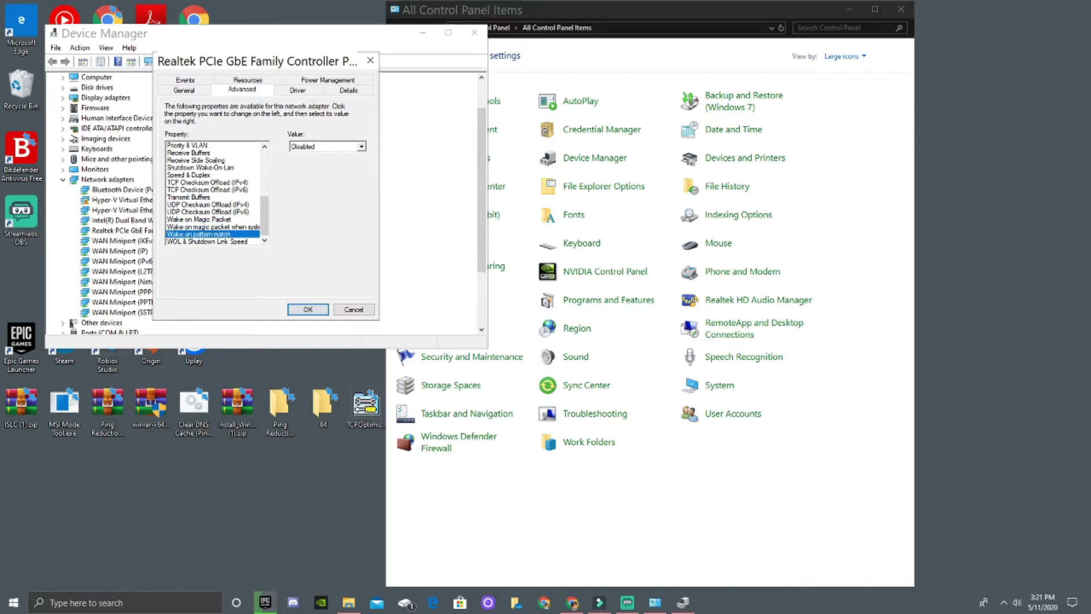
Step: Set WOL & Shutdown Link Speed to 100 Mbps First and accept the adapter's properties
left_click(208, 241)
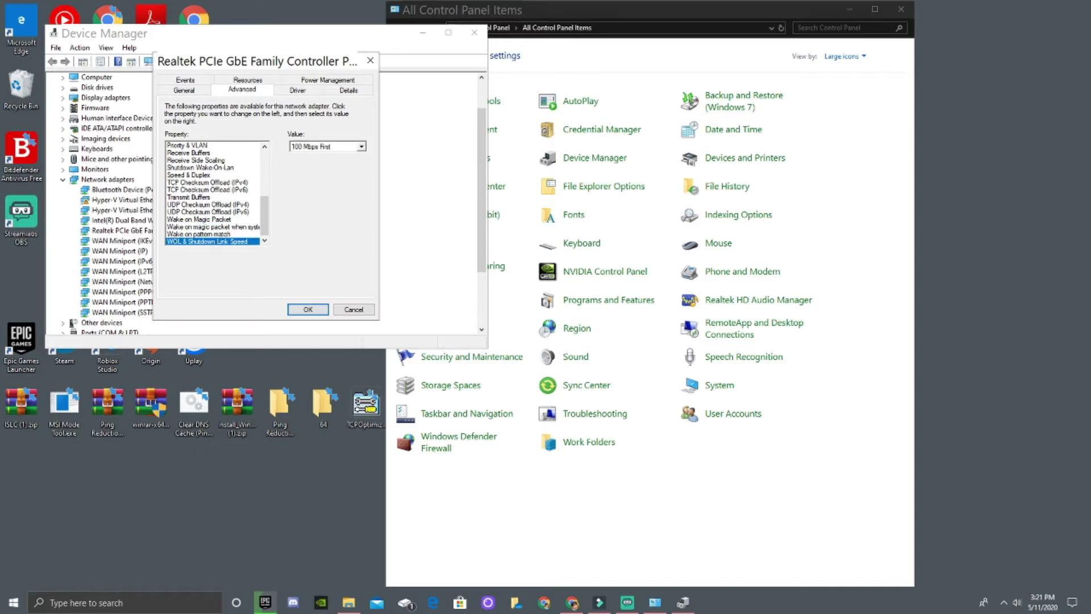
left_click(326, 147)
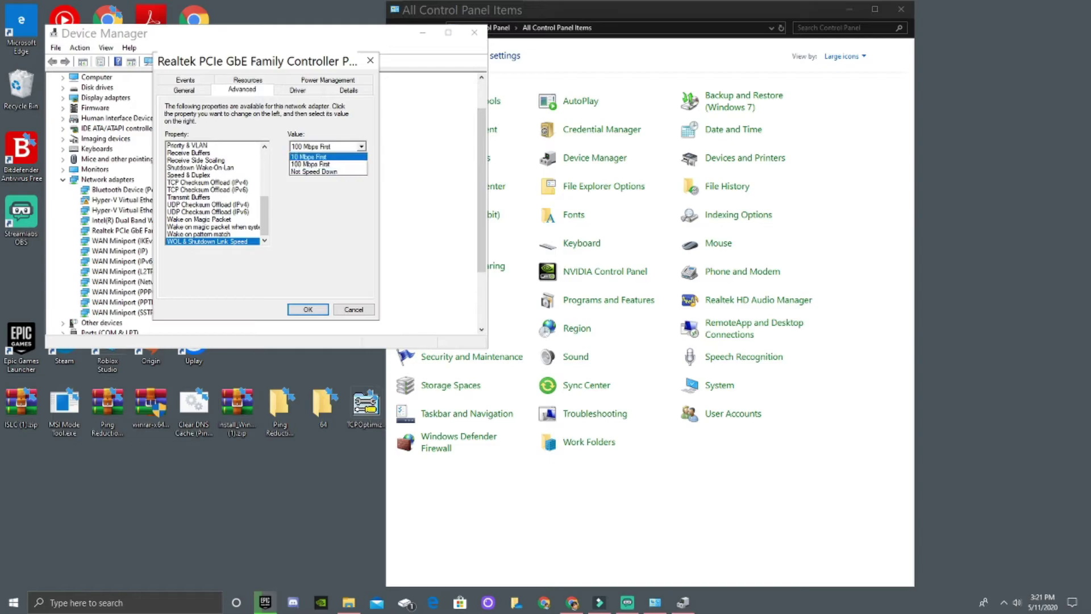
left_click(319, 154)
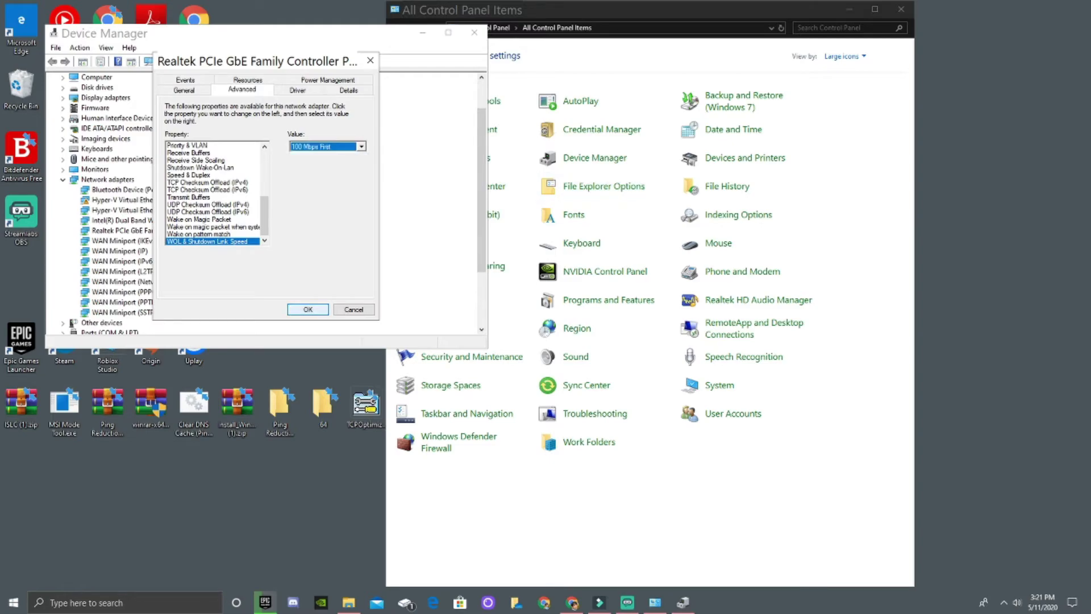
key("Return")
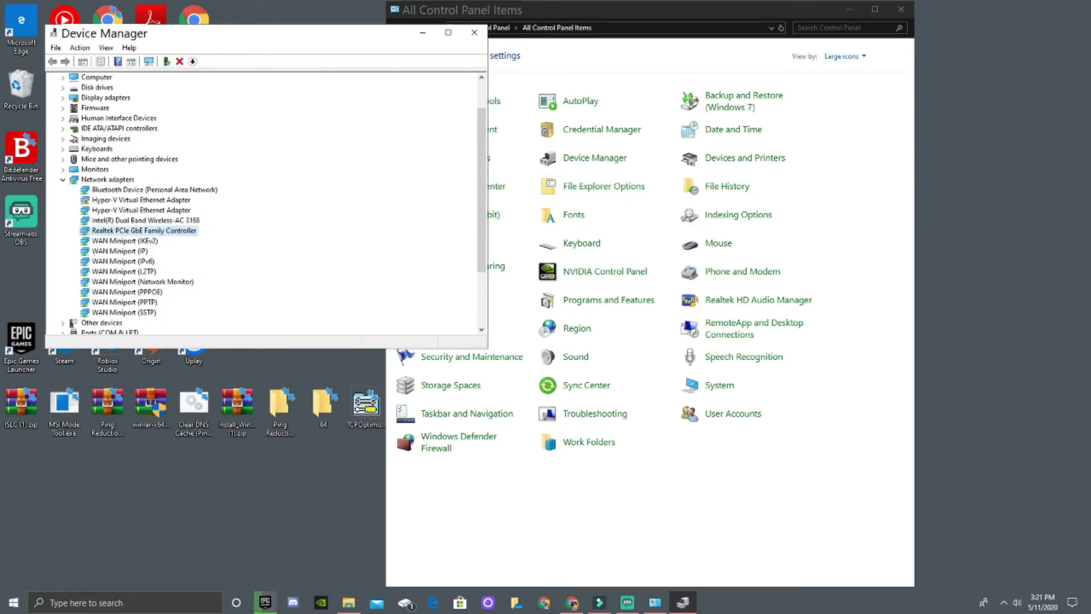
Step: Reopen the properties of the Realtek PCIe GbE Family Controller
key("Return")
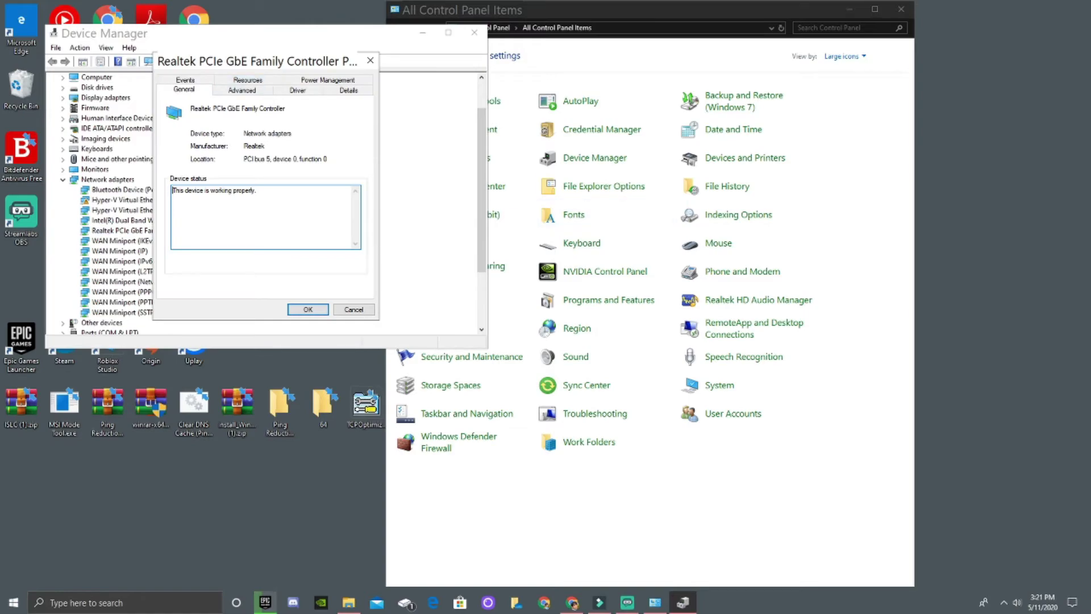
Step: Check the Realtek PCIe GbE adapter's power-saving setting, and examine the date of its installed driver
key("ctrl+shift+Tab")
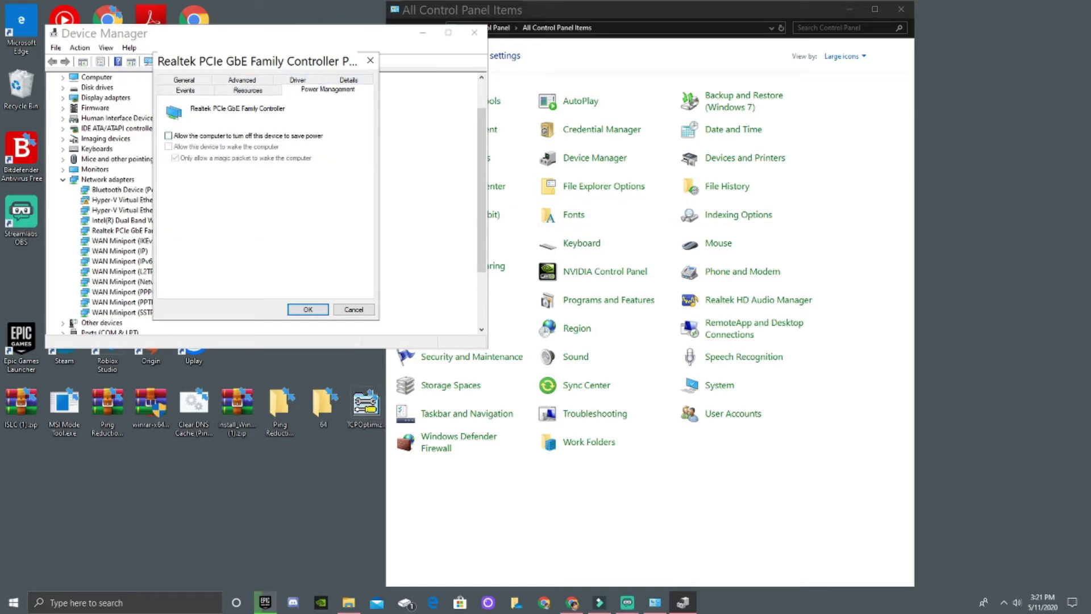
left_click(248, 91)
left_click(298, 80)
left_click_drag(275, 146, 243, 146)
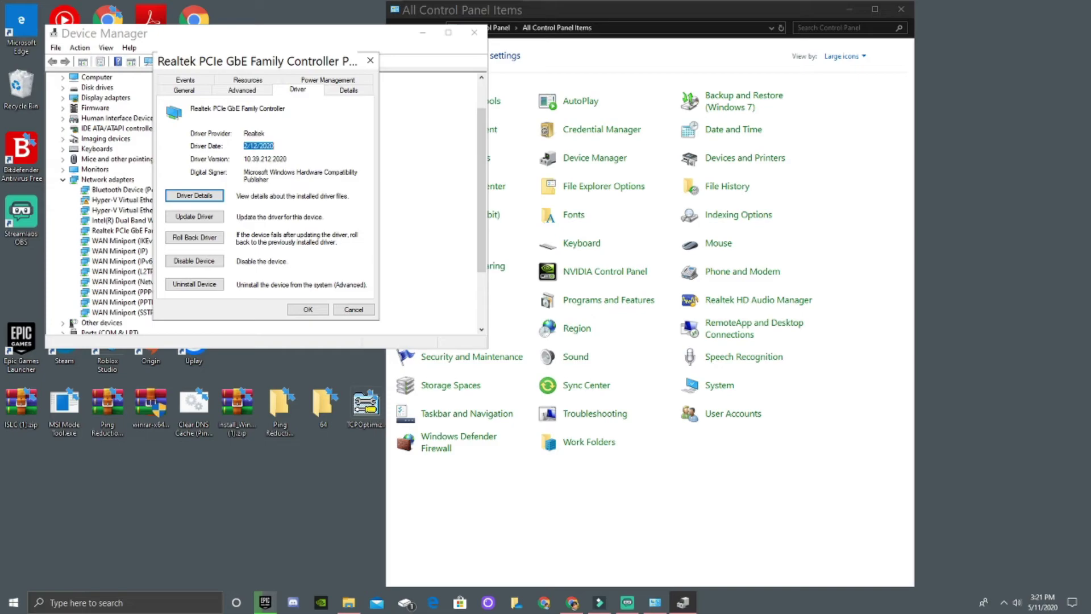
double_click(259, 146)
left_click_drag(275, 146, 244, 146)
left_click(257, 146)
left_click(253, 146)
Step: View the adapter's driver update options without starting a search, and look through its resources, events and general information
left_click(194, 217)
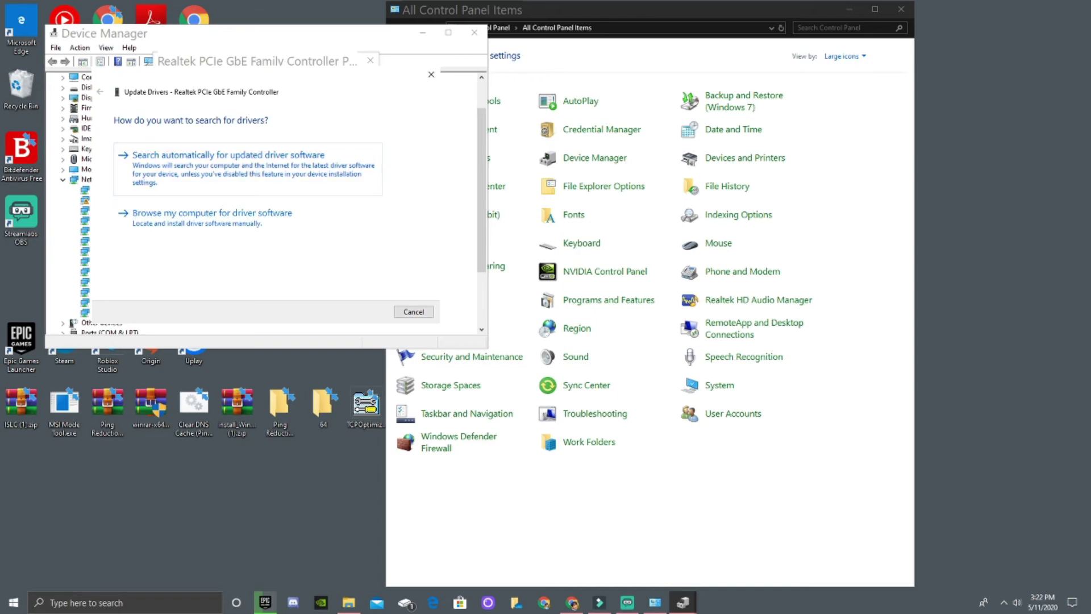
left_click(431, 74)
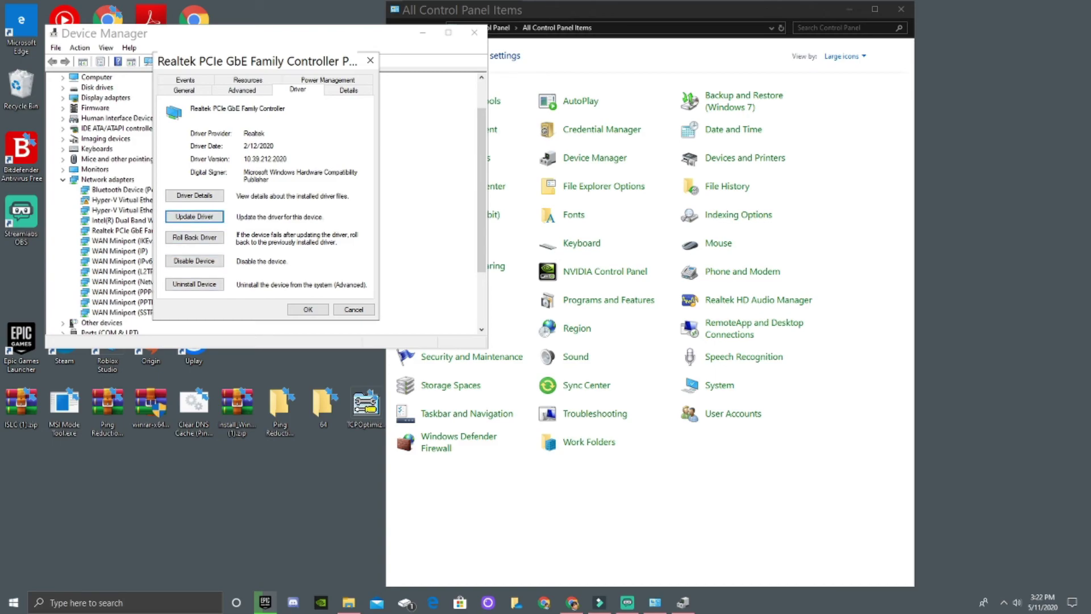
left_click(248, 81)
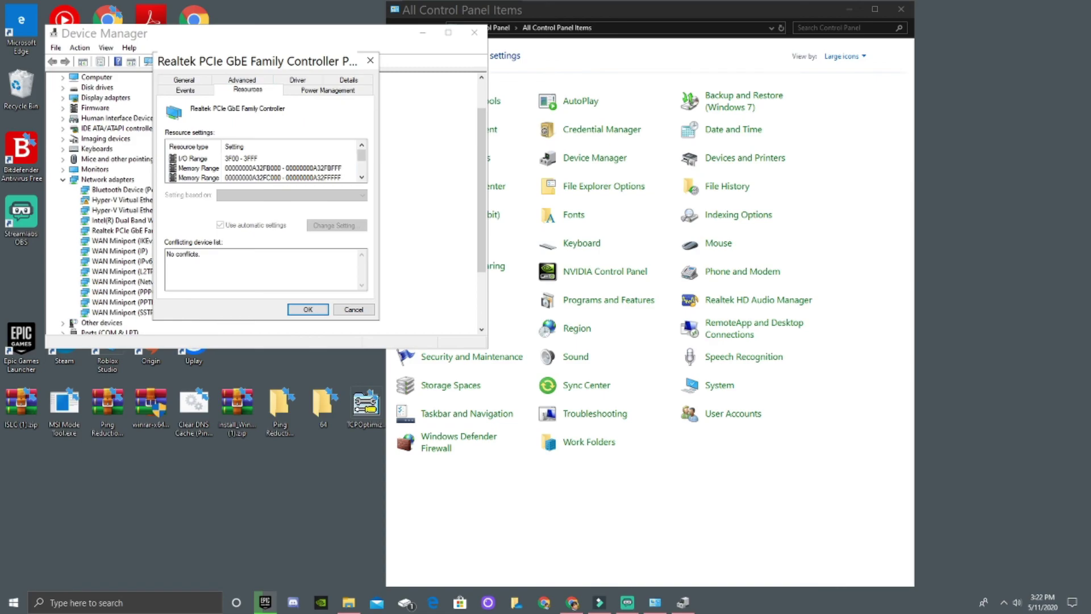
left_click(185, 91)
left_click(184, 80)
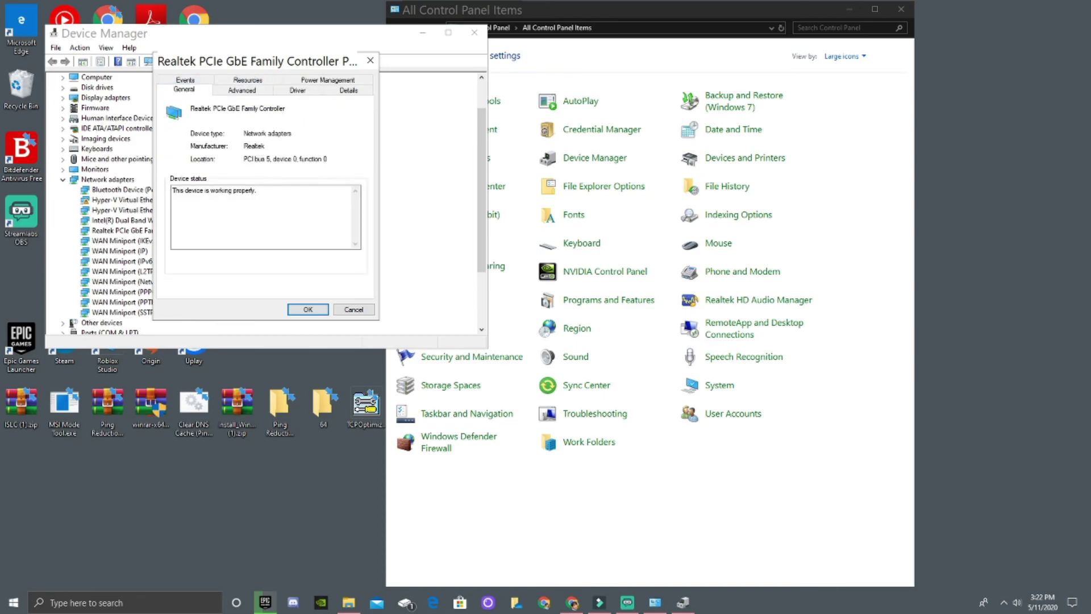
Step: Accept the Realtek adapter's properties, and close Device Manager and Control Panel
left_click(307, 309)
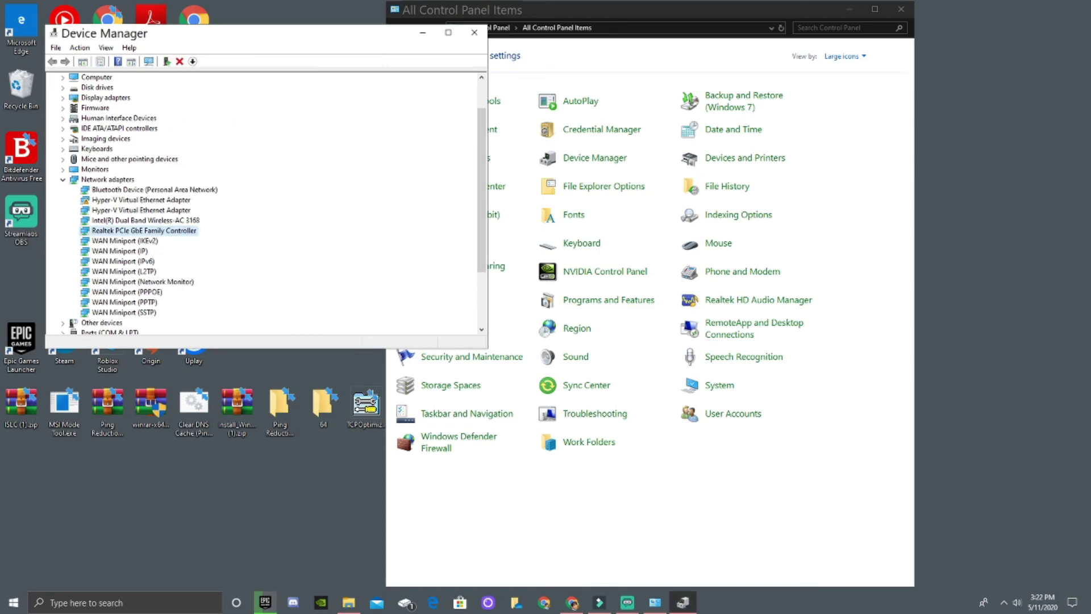
left_click(474, 32)
left_click(901, 9)
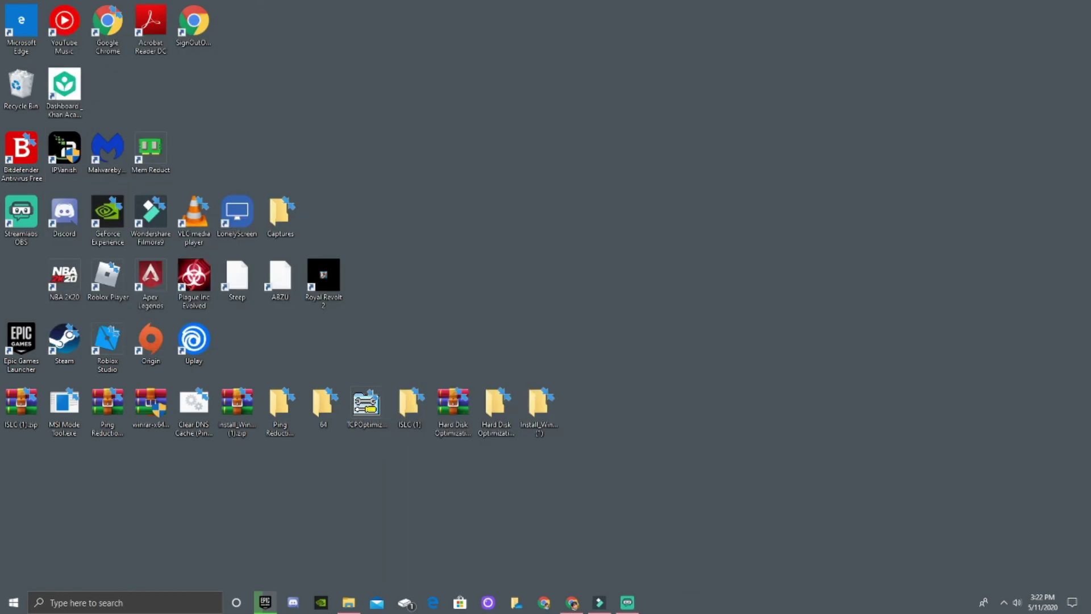